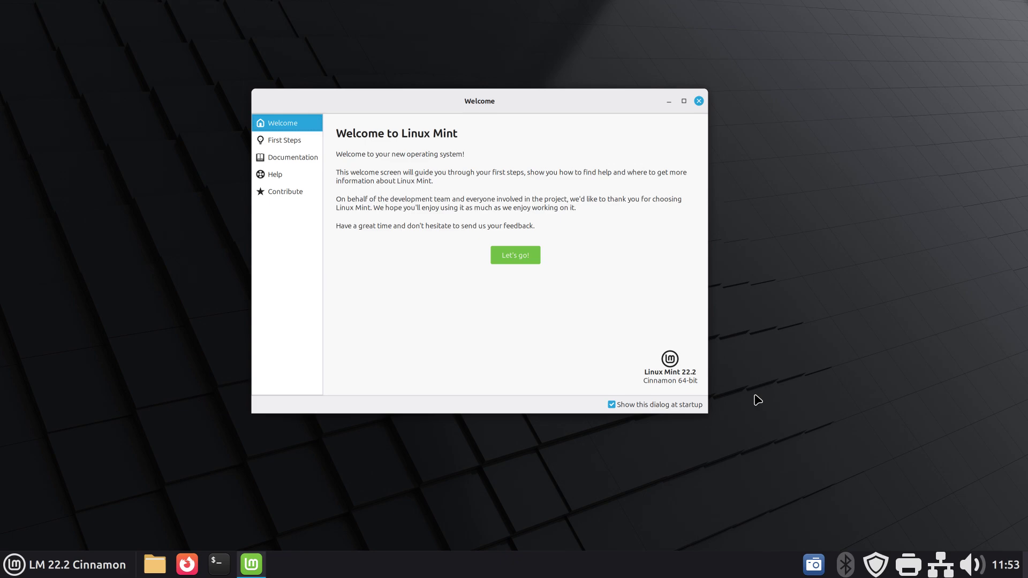
- Close the Welcome to Linux Mint window, leaving the empty Cinnamon desktop
click(699, 100)
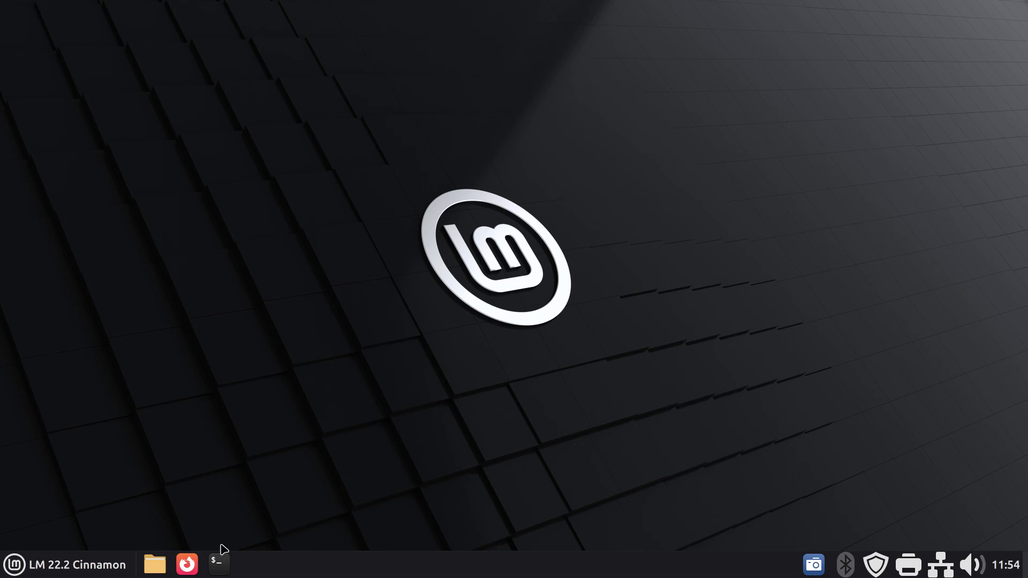
- In Firefox, go from the Home - Linux Mint bookmark to the Linux Mint Blog under About
click(185, 564)
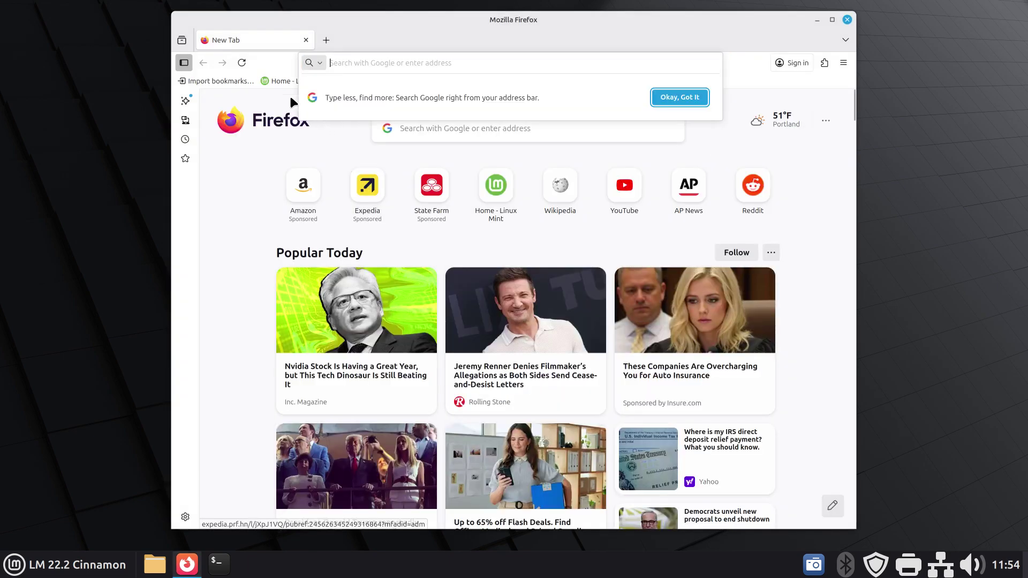
click(278, 81)
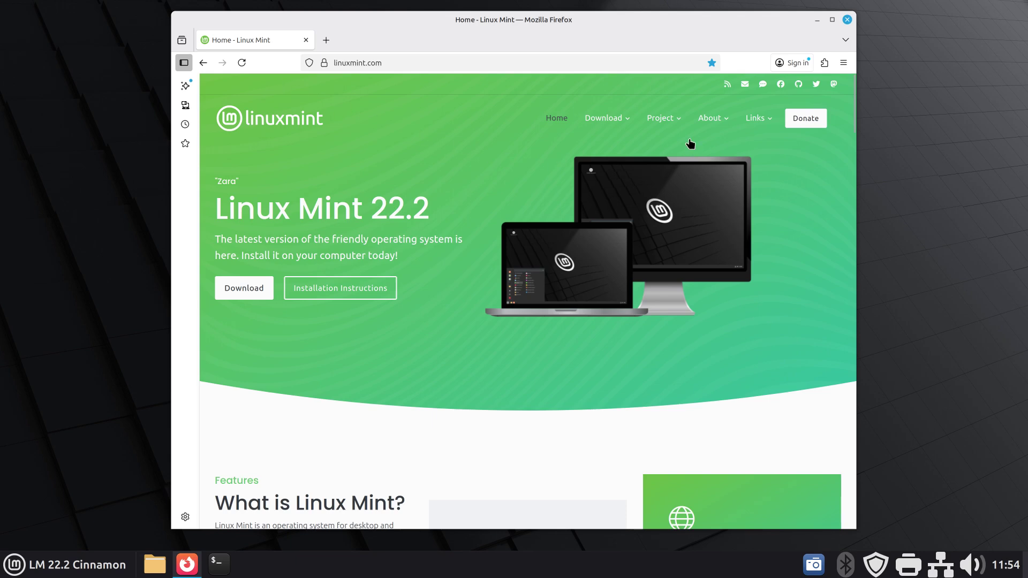
mouse_move(716, 120)
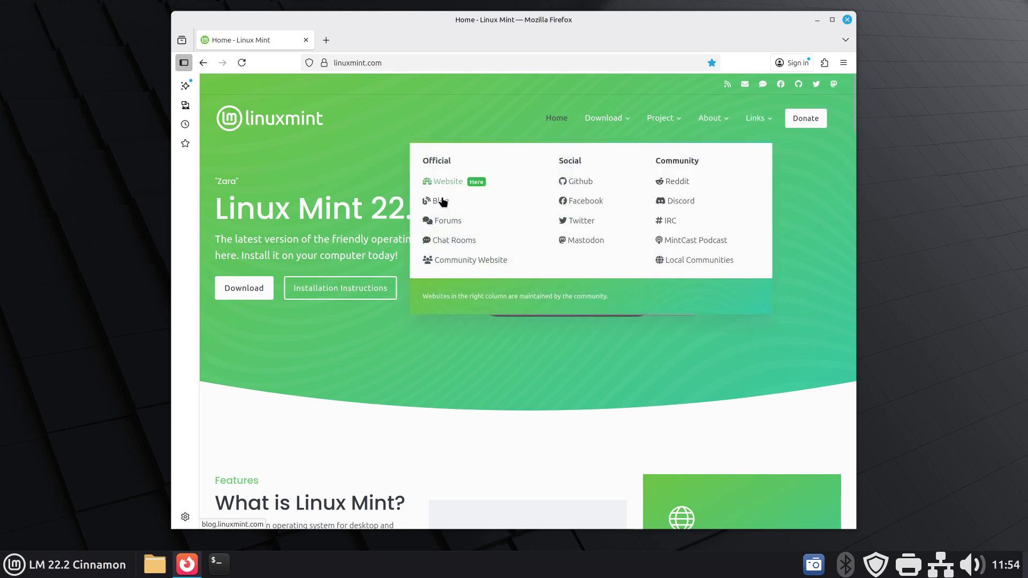
click(440, 202)
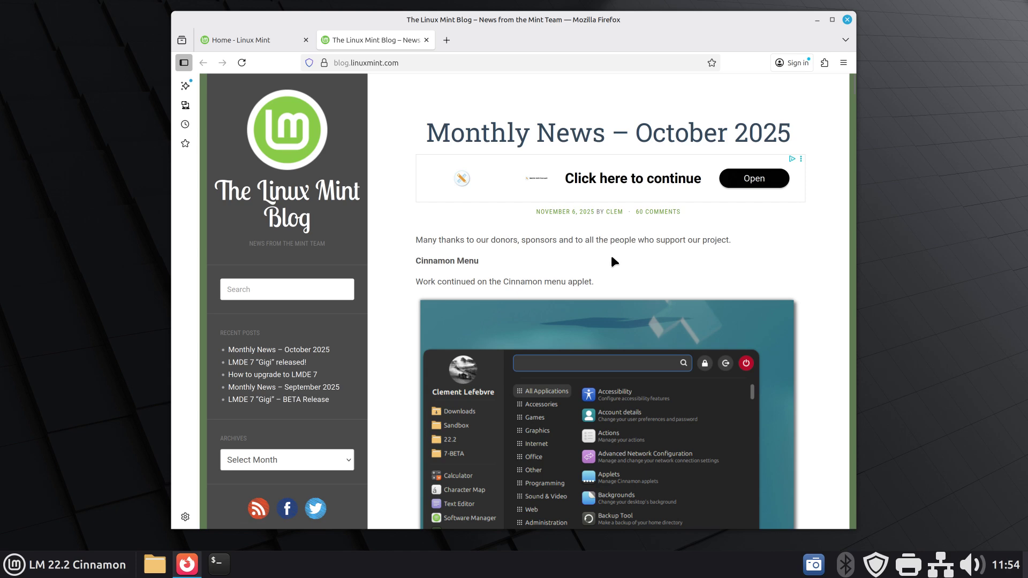
- Scroll the October 2025 post to the System Information screenshot, then close Firefox
scroll(612, 259, down, 3)
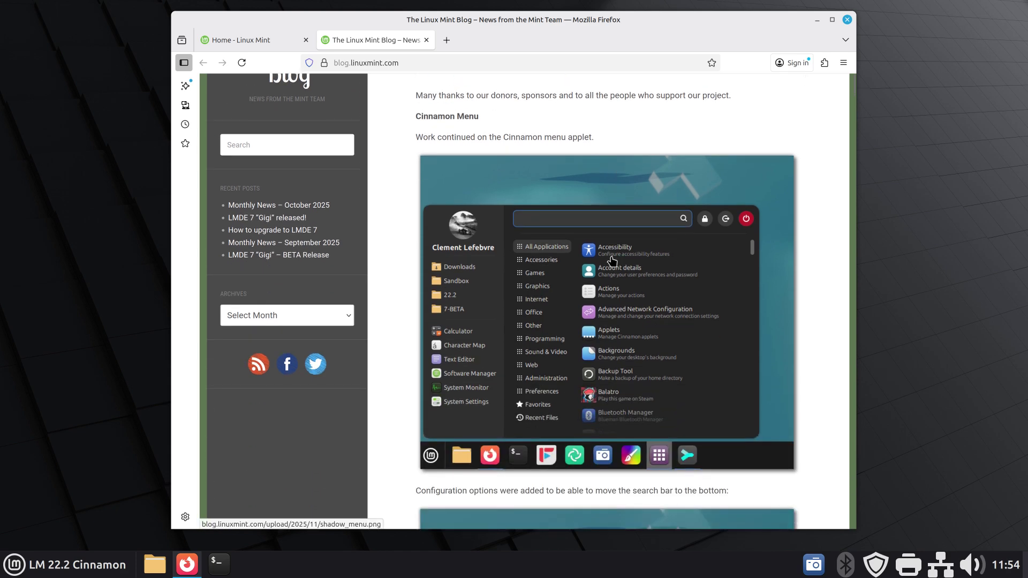
scroll(612, 259, down, 12)
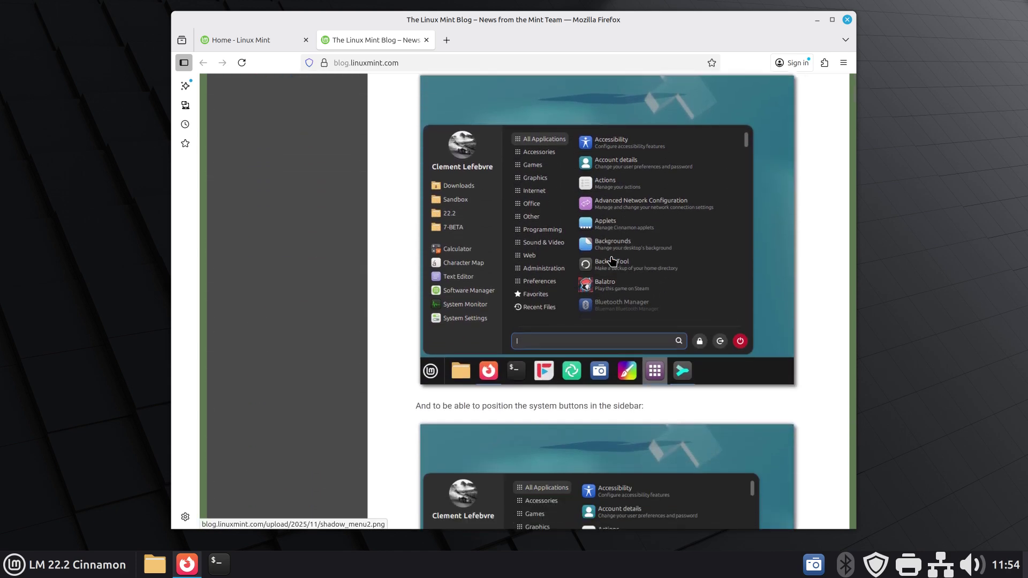
scroll(612, 261, down, 10)
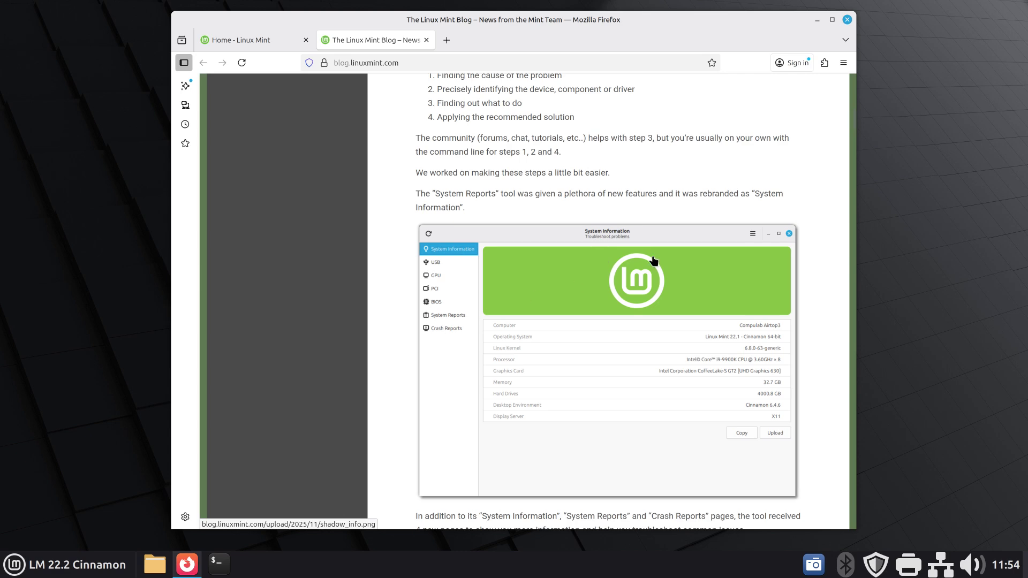
click(847, 19)
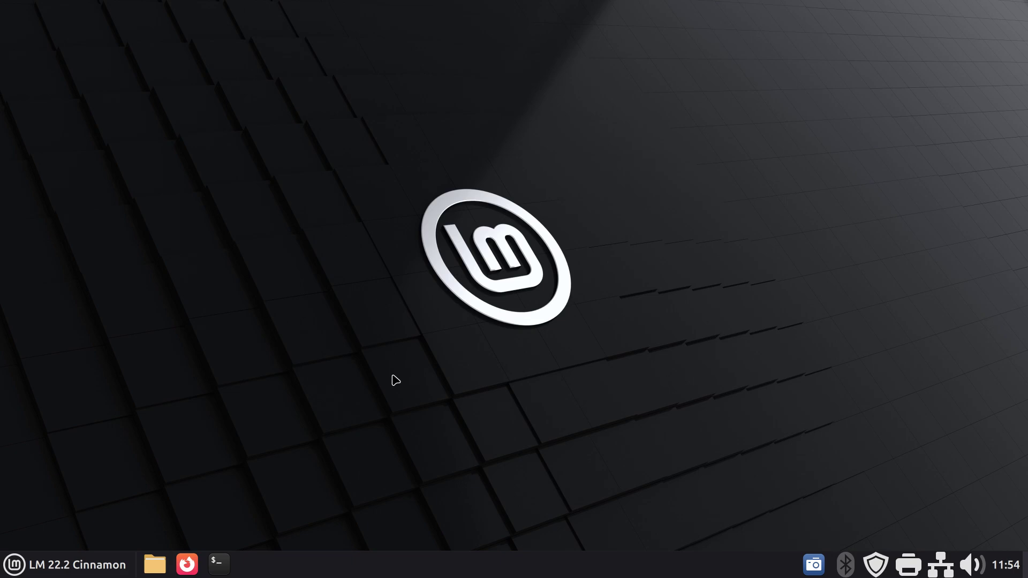
- Search the Cinnamon menu for 'sys' to list System Info, System Monitor and System Reports
key(super)
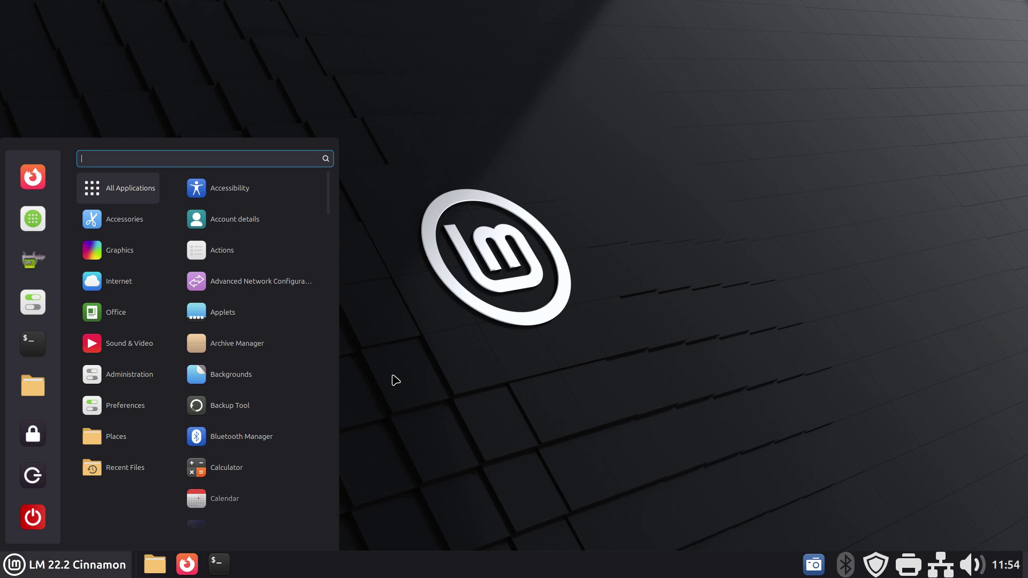
text(sys)
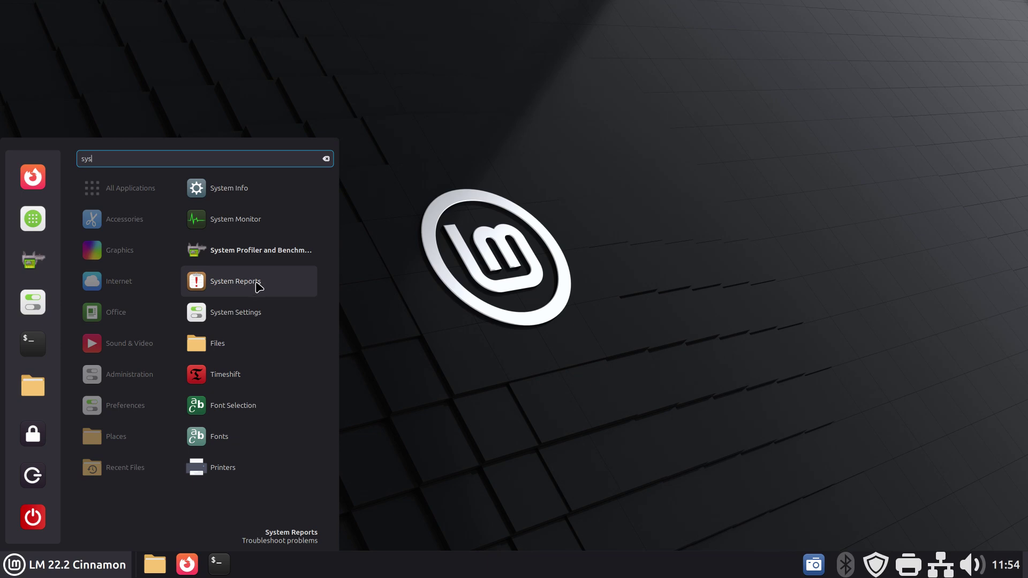
- Launch System Reports, show its System information page, and move the window down-left
click(236, 281)
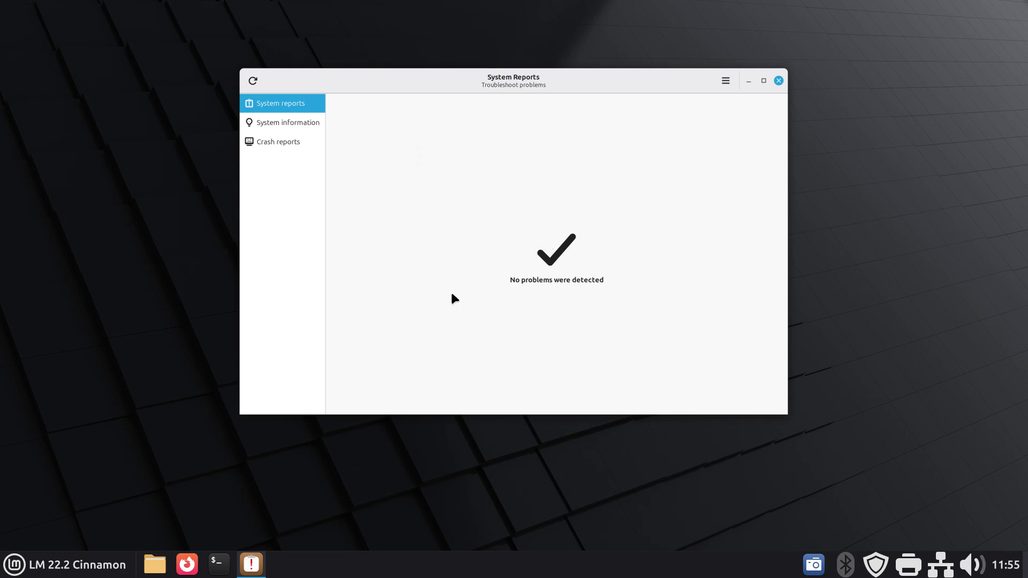
click(273, 126)
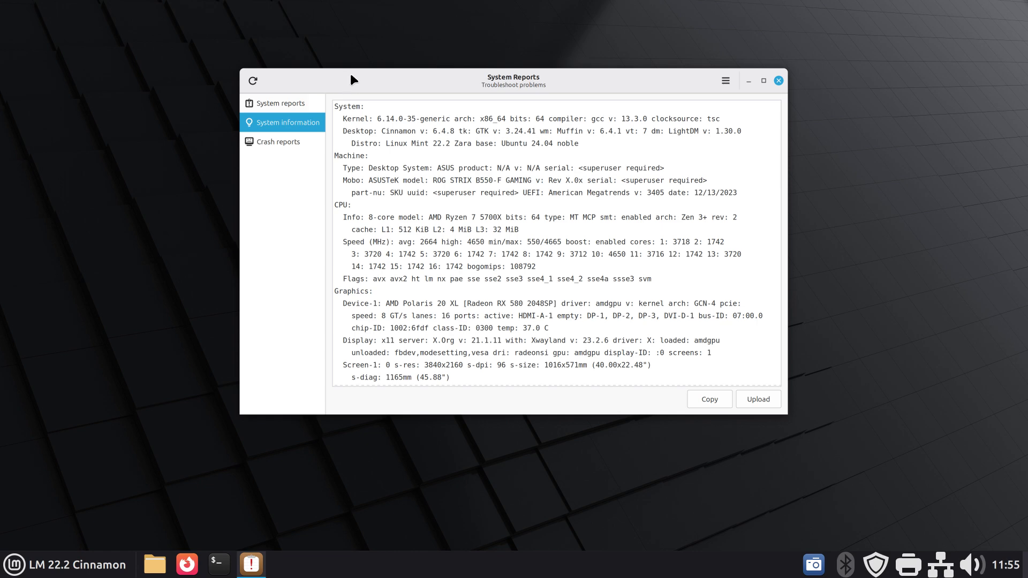
drag(348, 72, 281, 122)
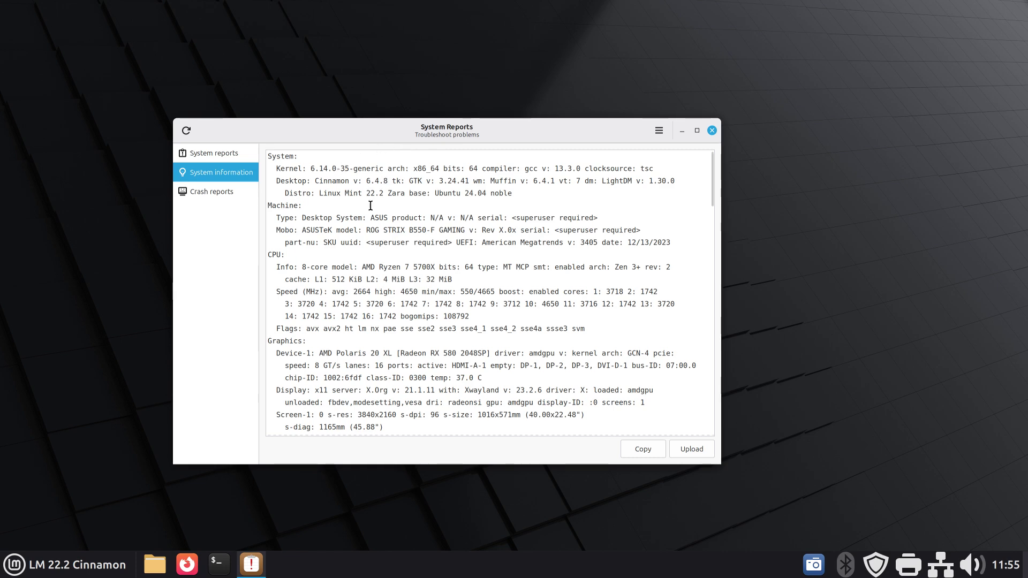
- Highlight the distro release 22.2 Zara and the motherboard ASUSTeK ROG STRIX B550-F GAMING
drag(367, 192, 427, 194)
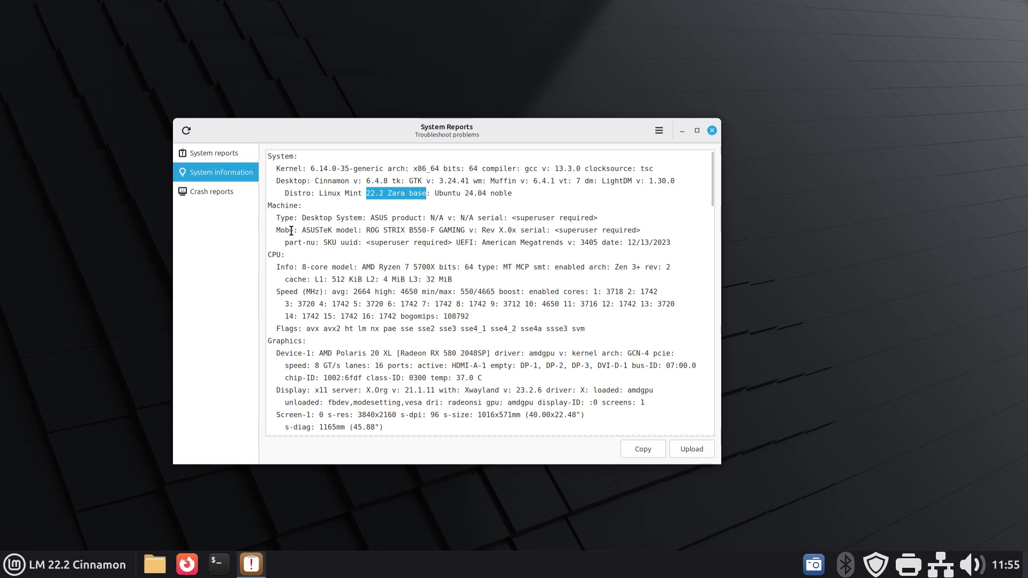
drag(301, 229, 337, 229)
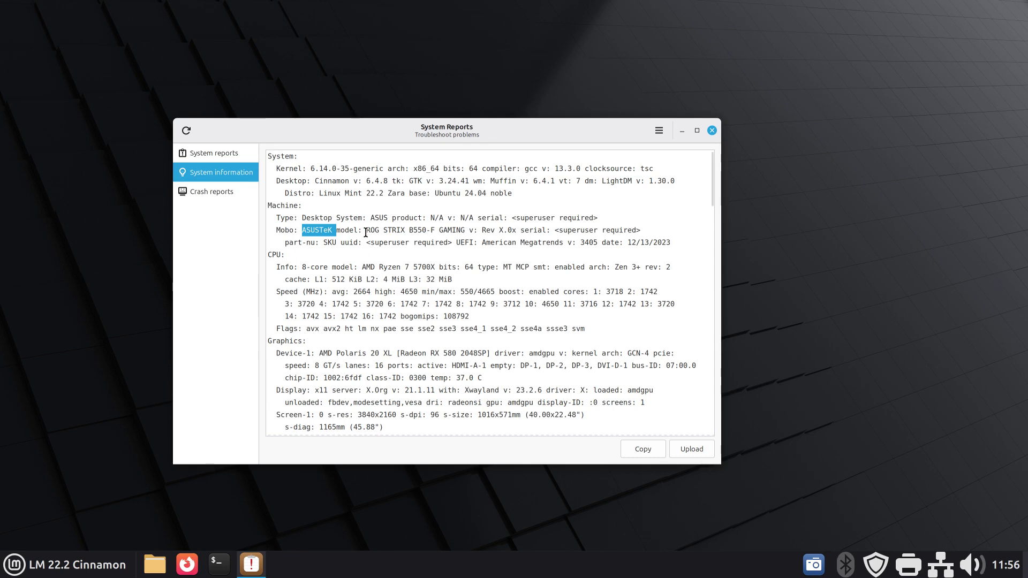
drag(366, 230, 400, 231)
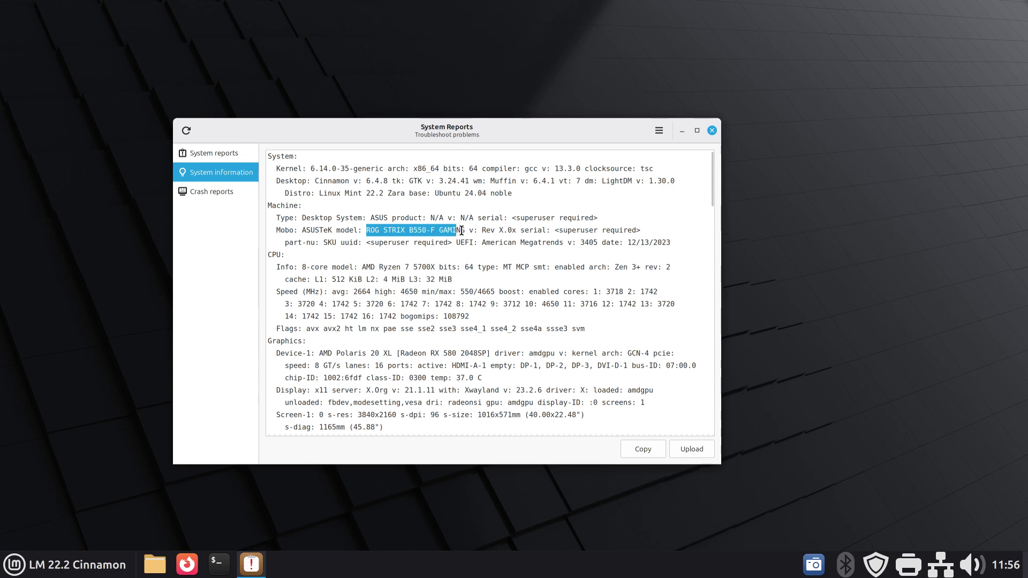
drag(462, 231, 466, 231)
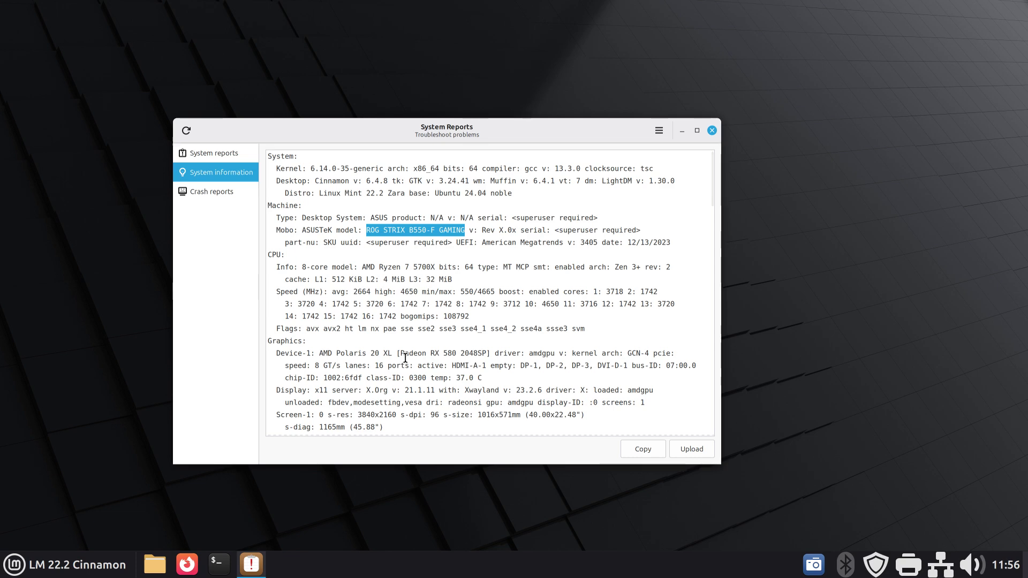
- Scroll down to the drives and highlight Western Digital as the first drive's vendor
scroll(405, 357, down, 3)
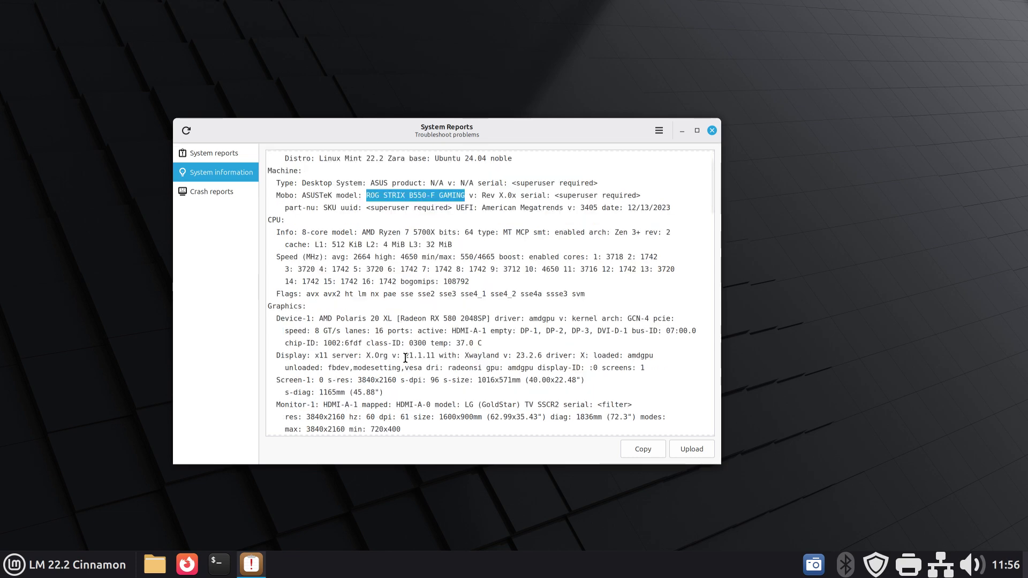
scroll(360, 341, down, 6)
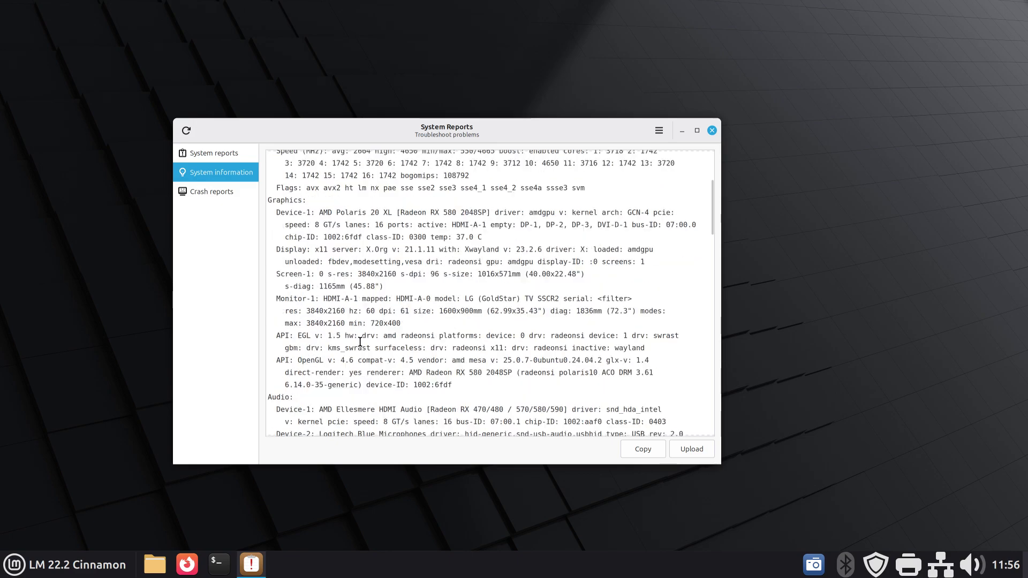
scroll(360, 342, down, 6)
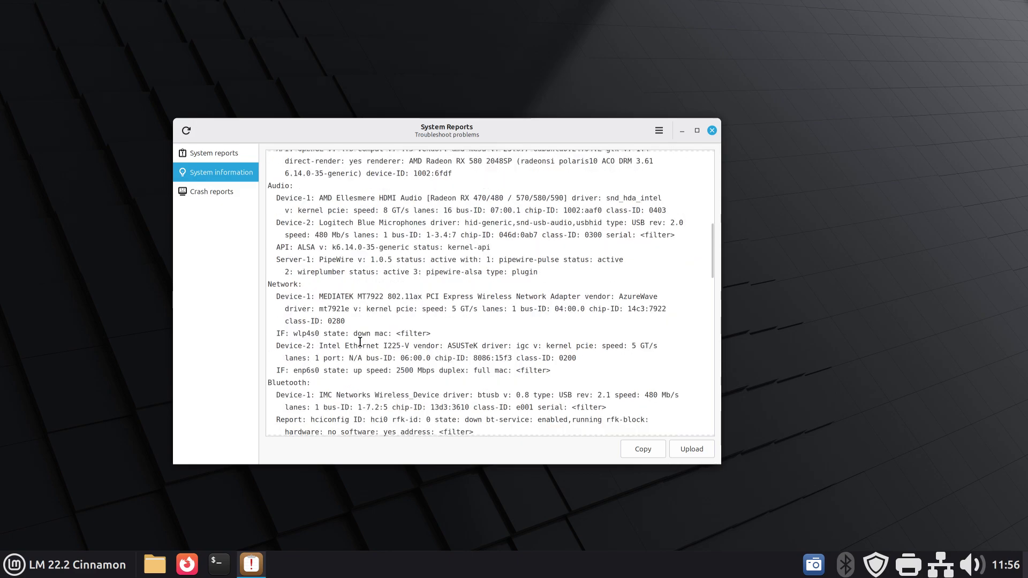
scroll(360, 342, down, 4)
scroll(359, 342, down, 3)
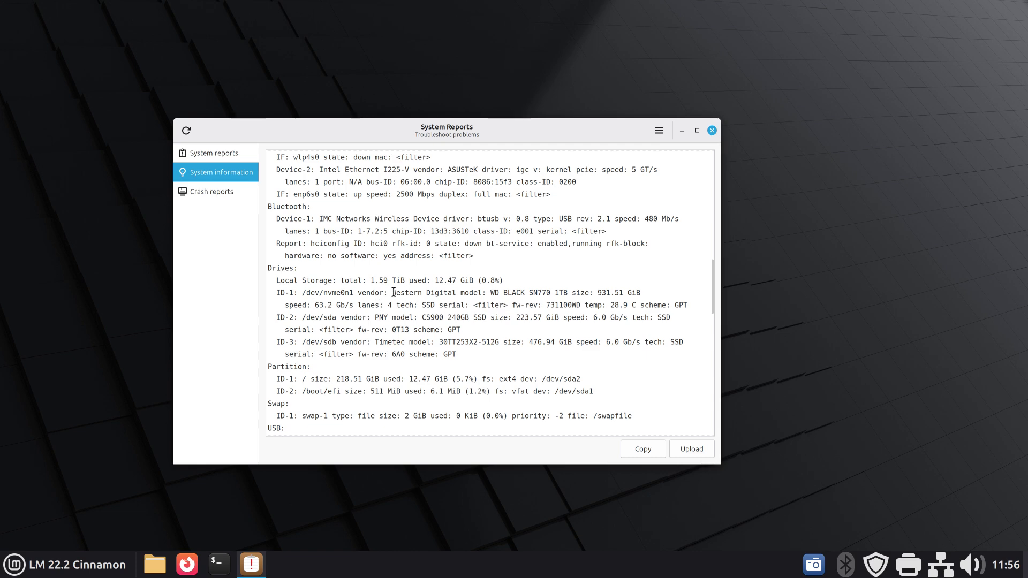
drag(393, 293, 456, 293)
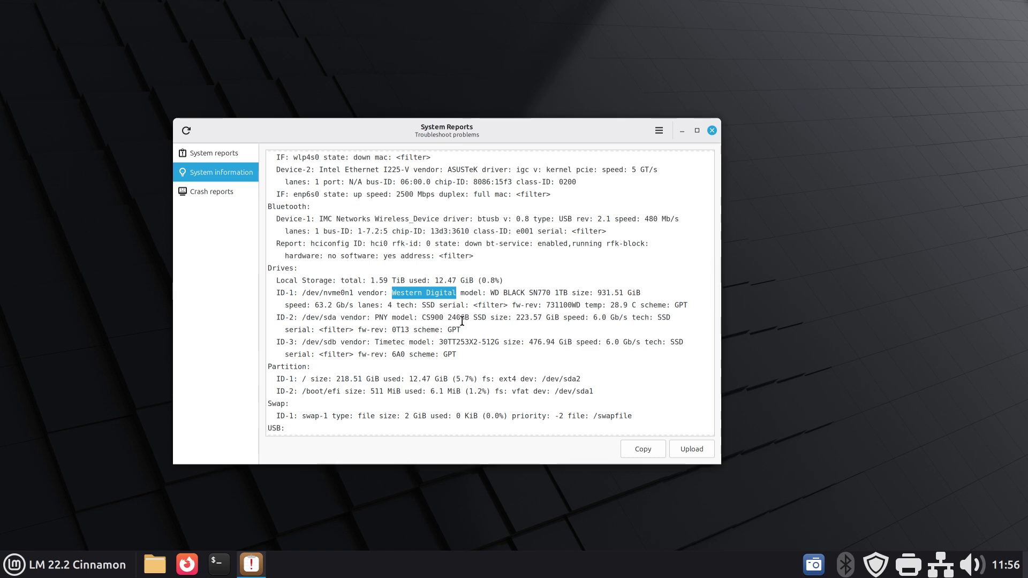
- Scroll to the report's end, showing 32 GiB memory and inxi 3.3.34
scroll(389, 357, down, 3)
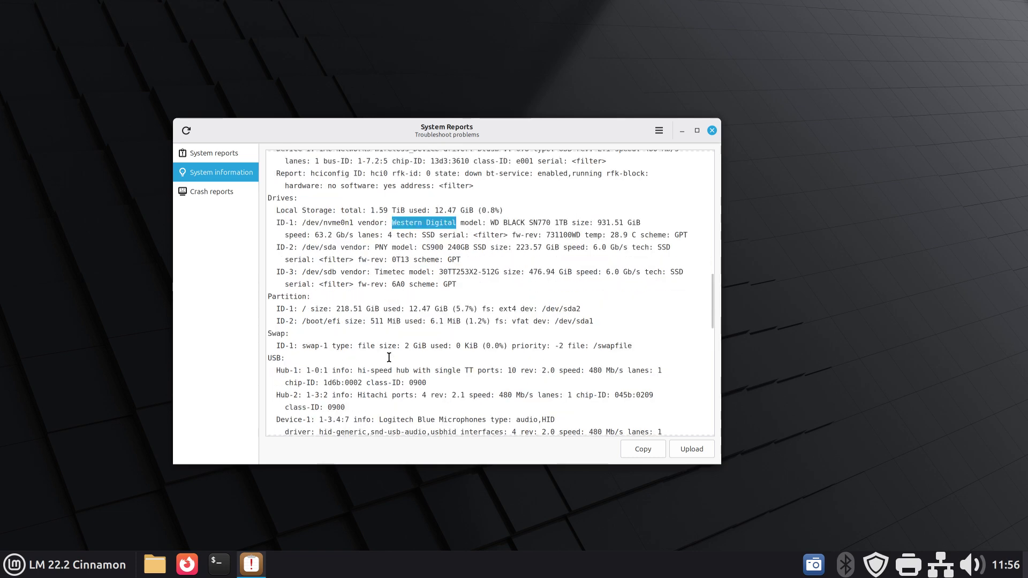
scroll(389, 358, down, 3)
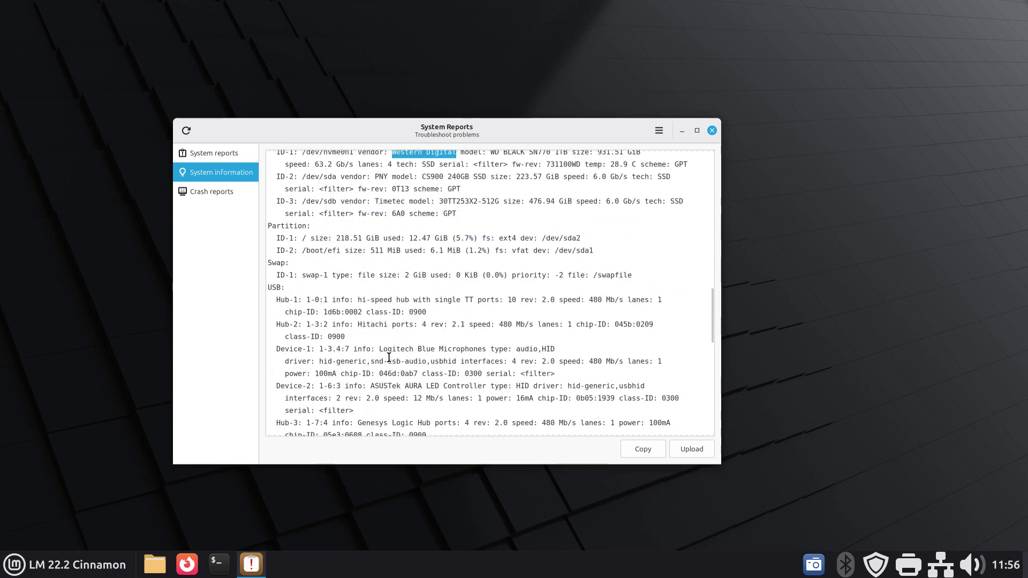
scroll(389, 357, down, 13)
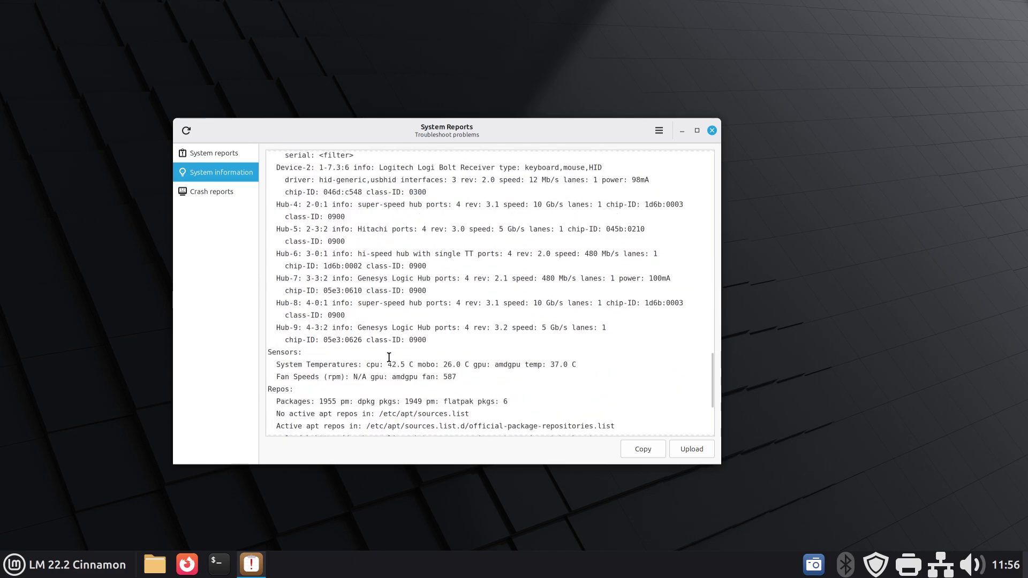
scroll(390, 358, down, 4)
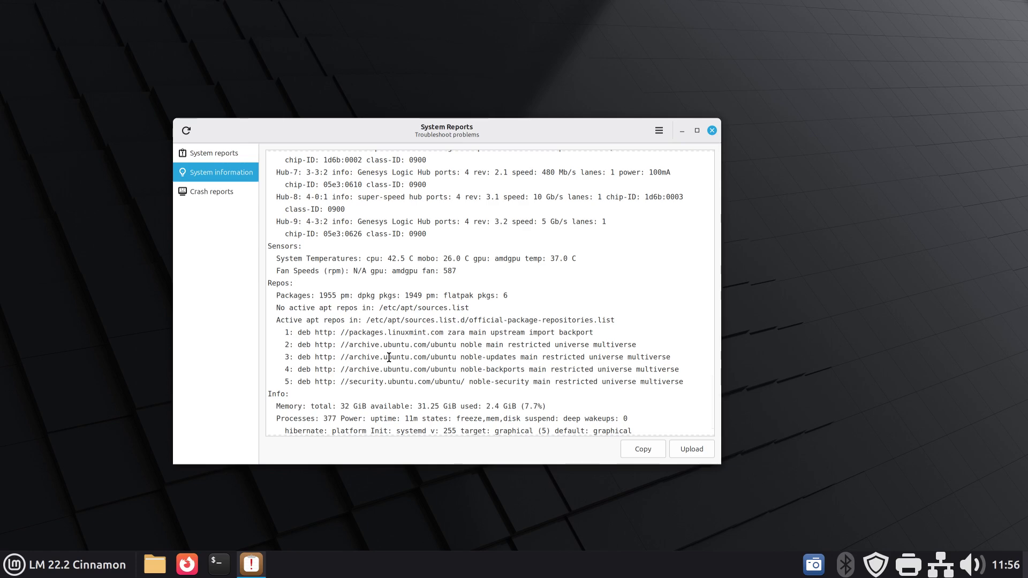
scroll(389, 358, down, 1)
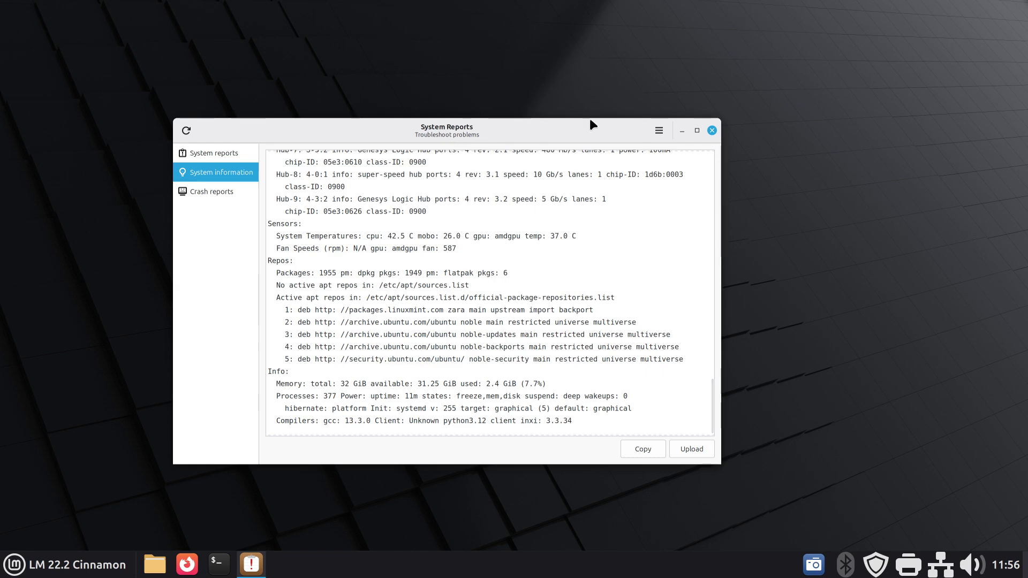
click(712, 131)
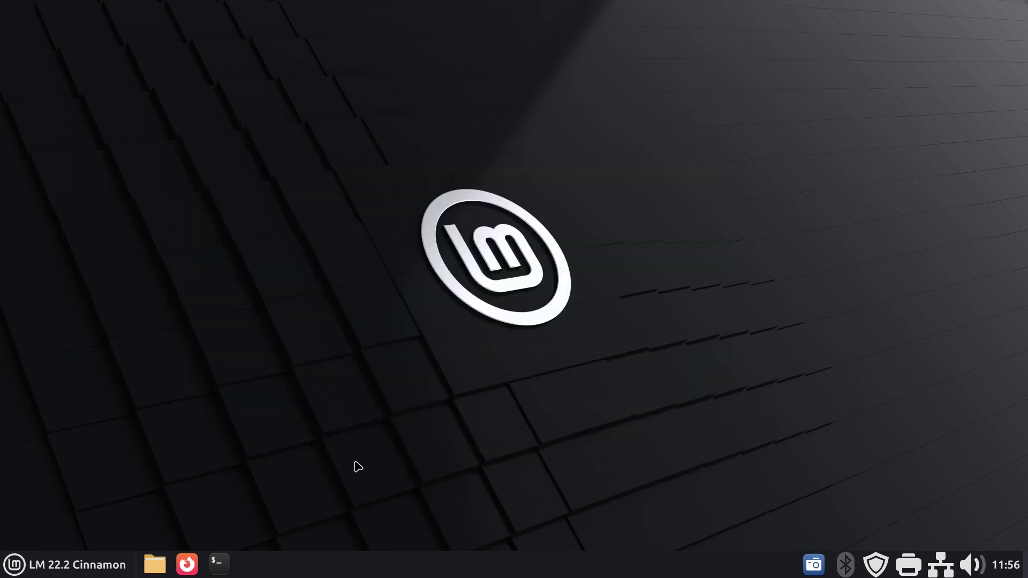
right_click(444, 575)
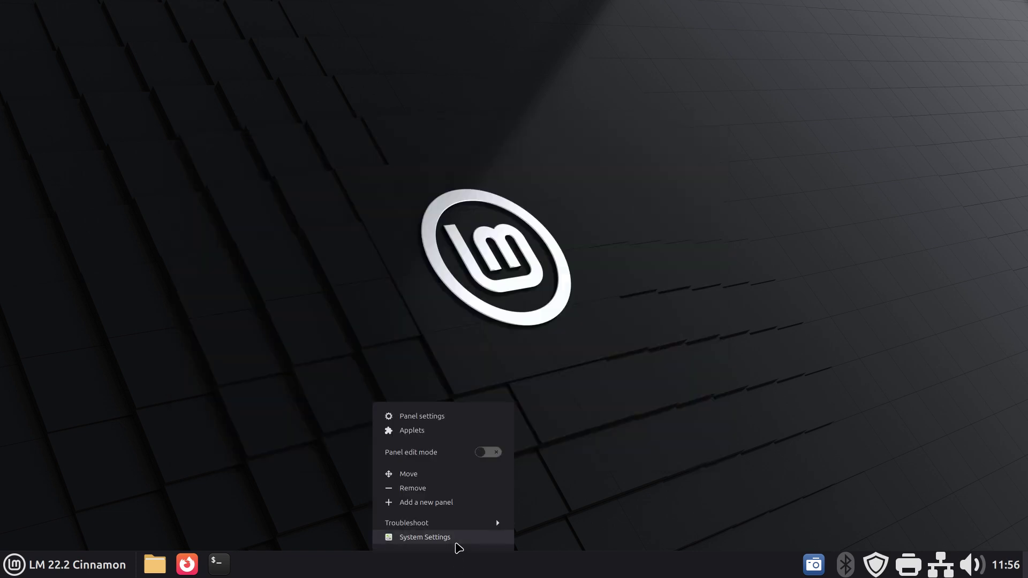
click(456, 538)
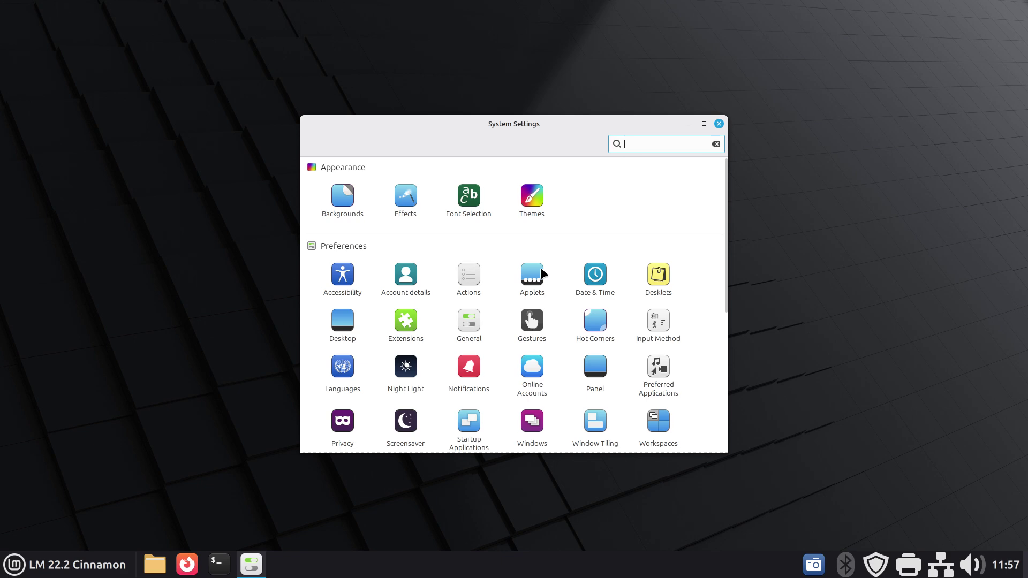
scroll(542, 270, down, 3)
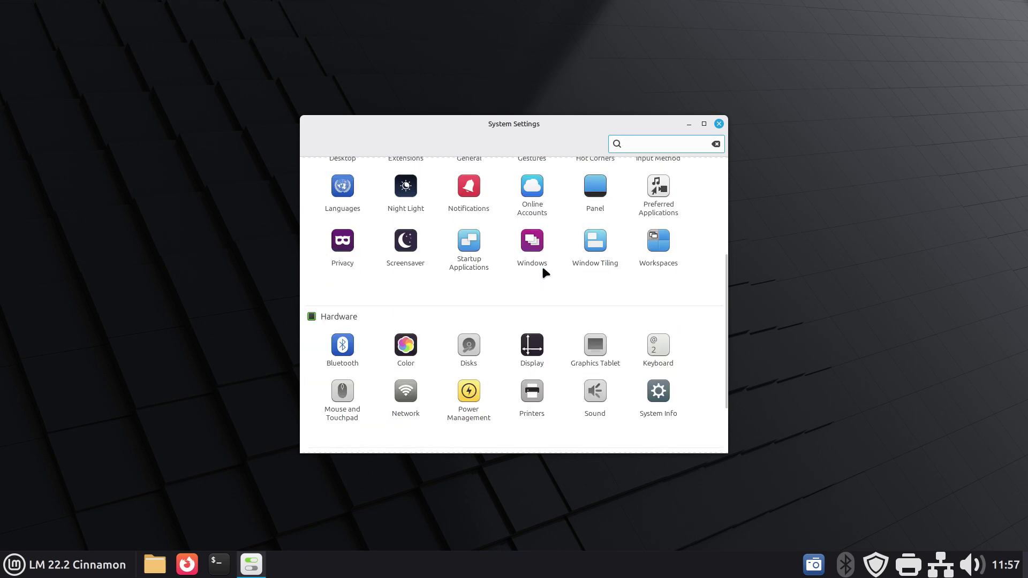
scroll(541, 265, down, 2)
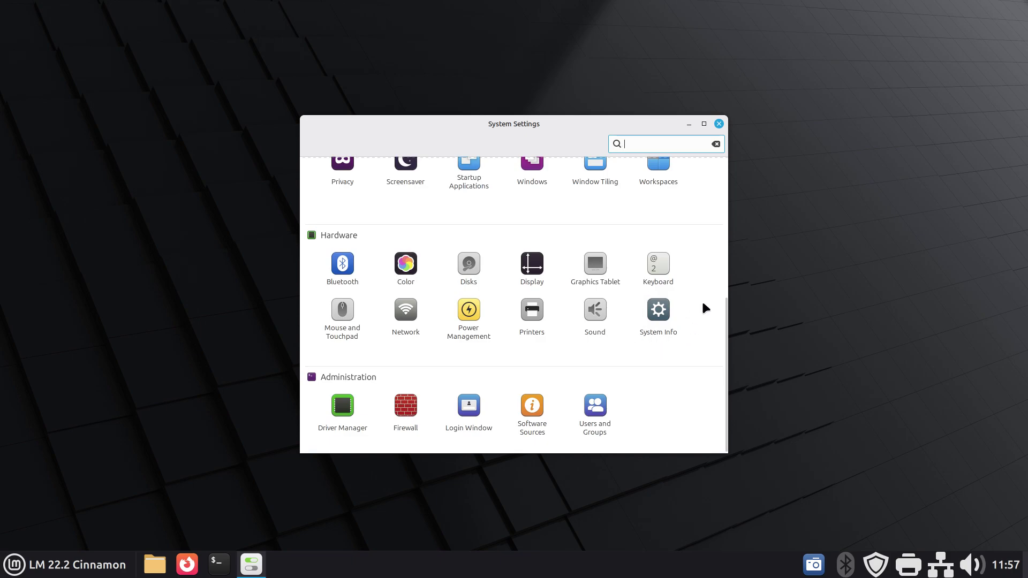
click(660, 311)
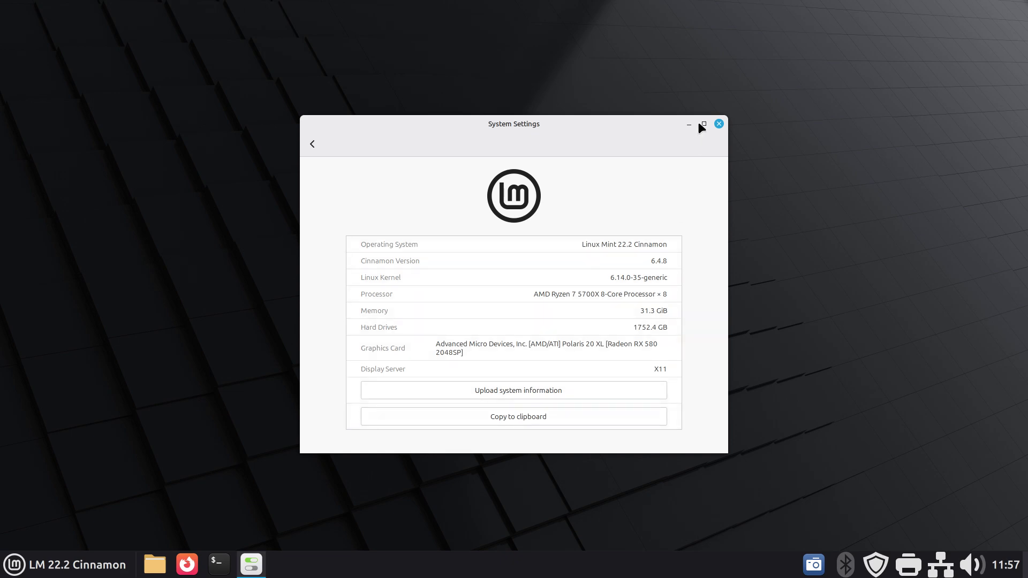
click(718, 124)
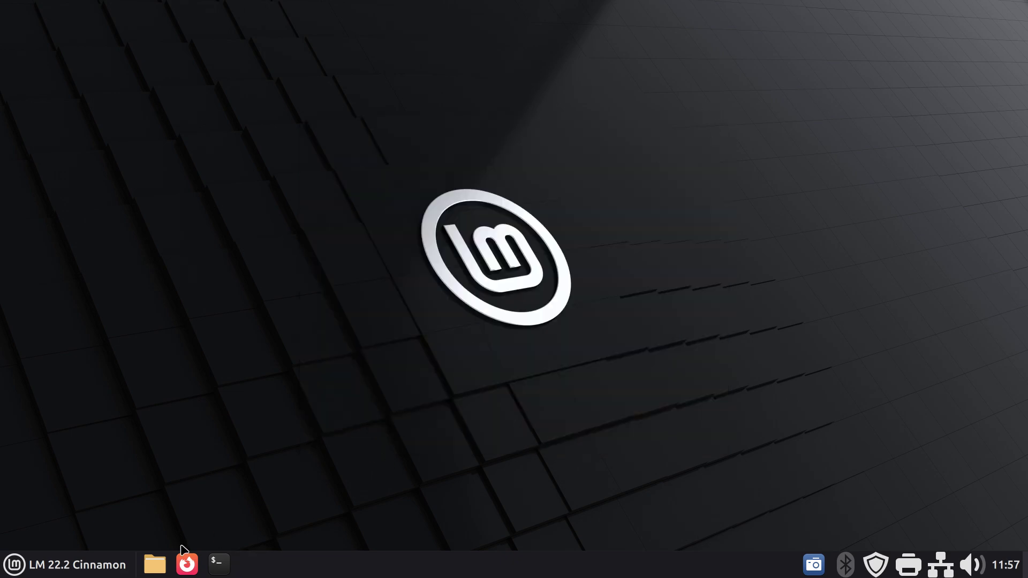
click(24, 569)
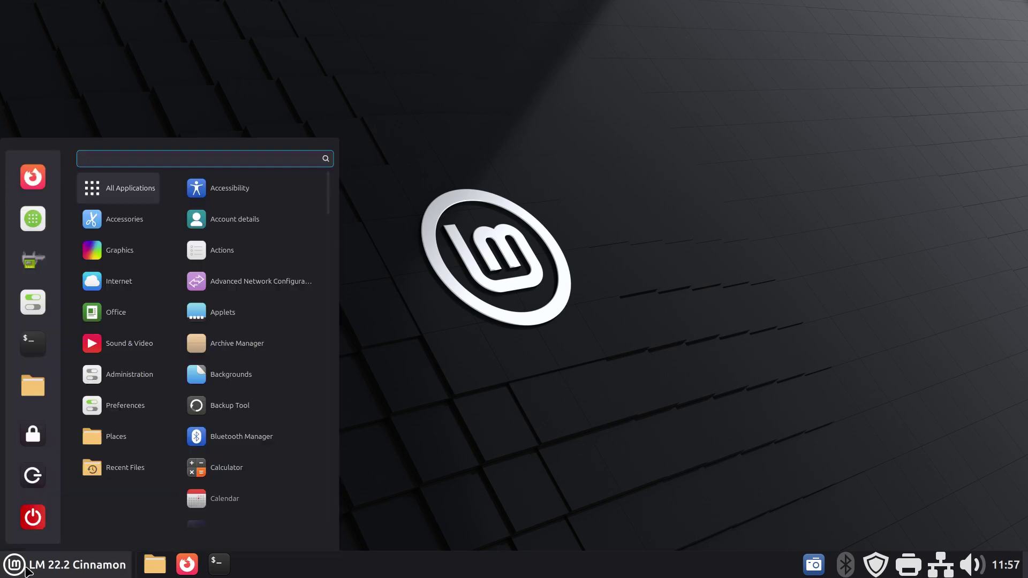
text(sys)
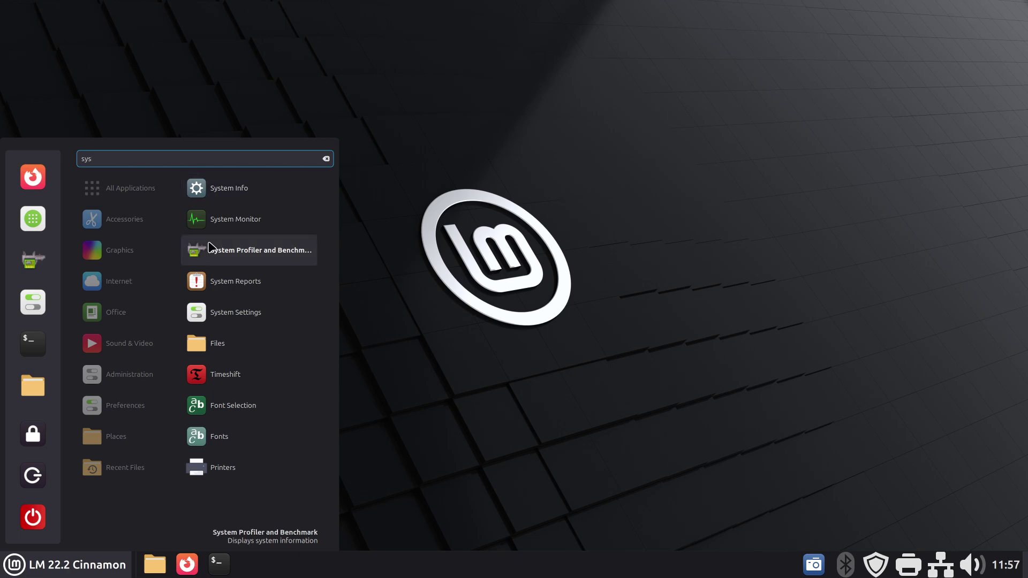
click(239, 219)
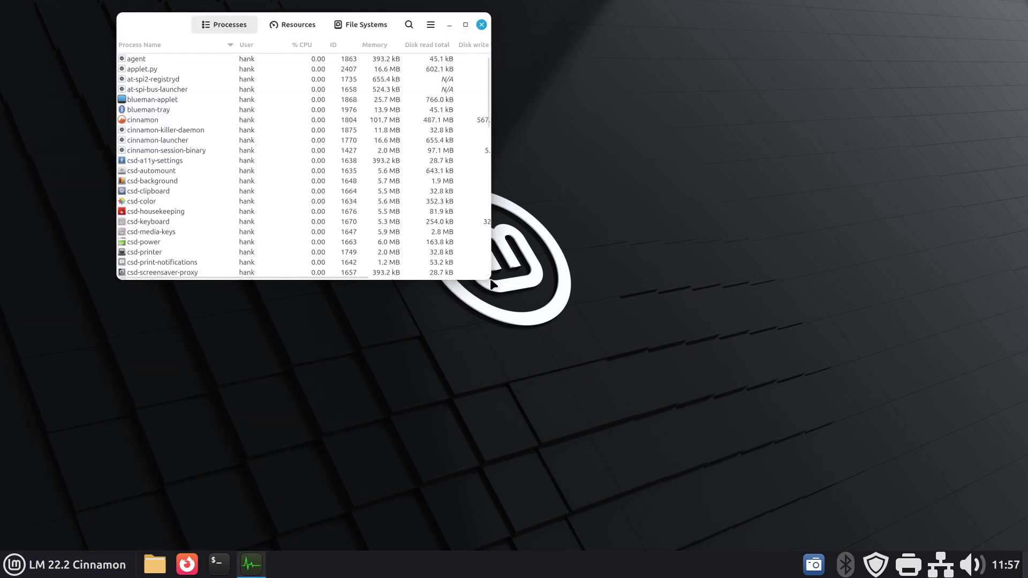
drag(491, 285, 625, 421)
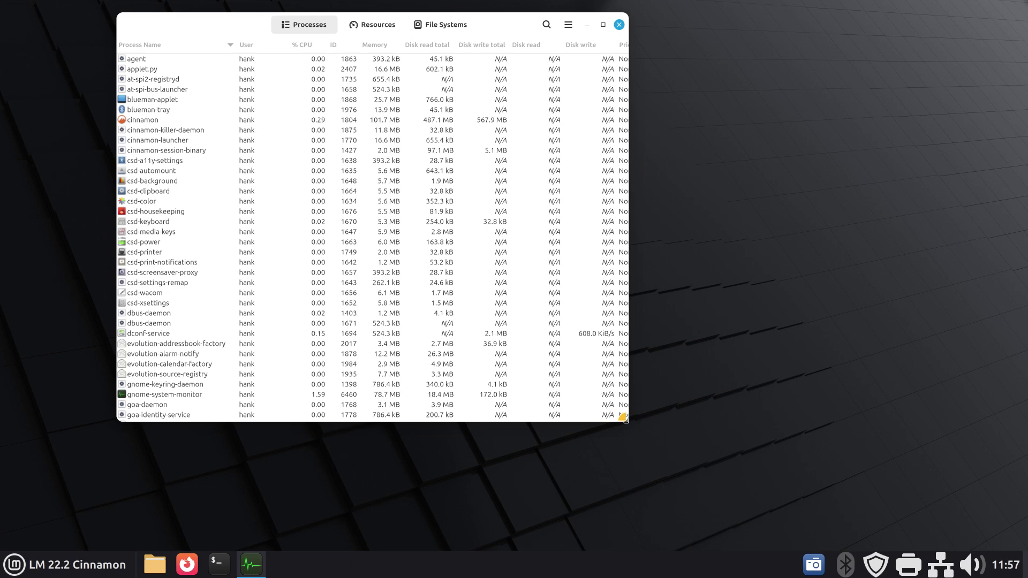
click(374, 27)
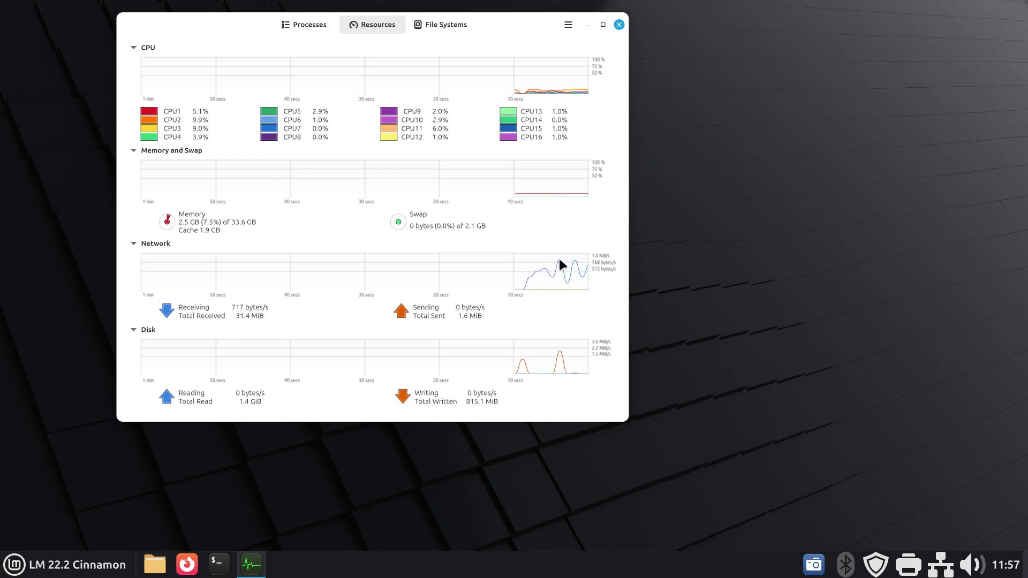
click(429, 24)
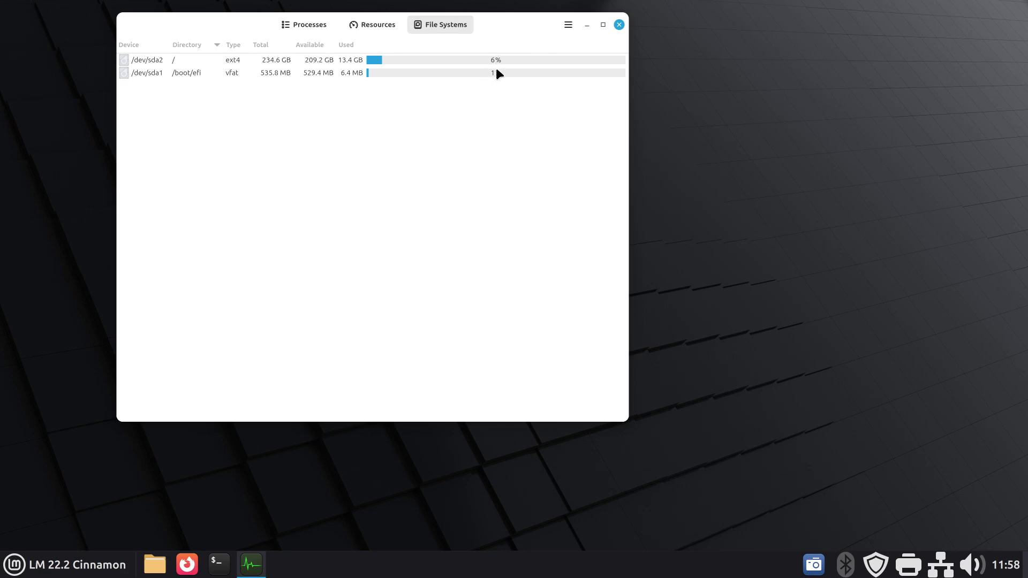
click(620, 25)
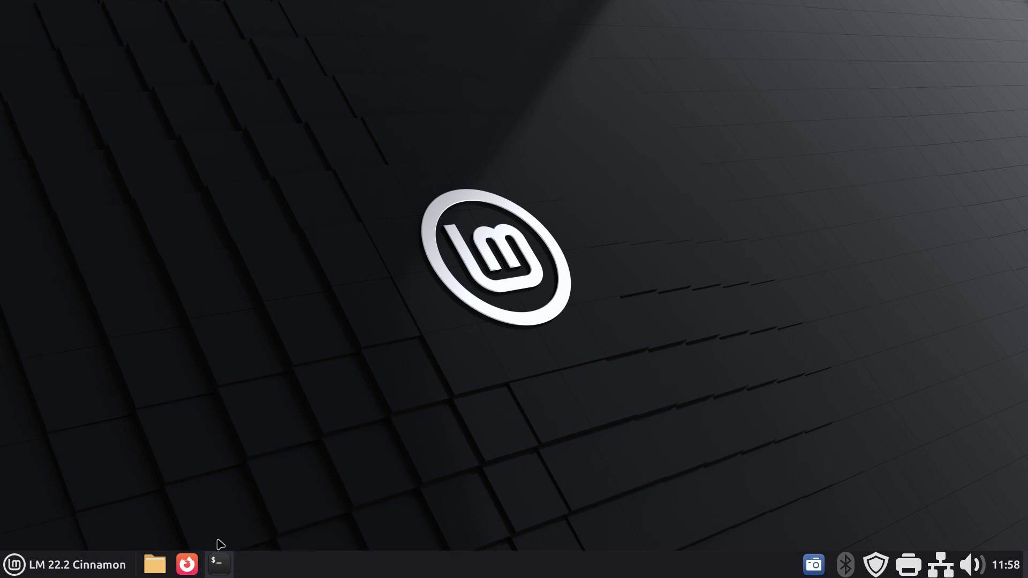
- Launch Terminal from a menu search for 't', enlarge its text with Ctrl++, and reposition it
click(15, 565)
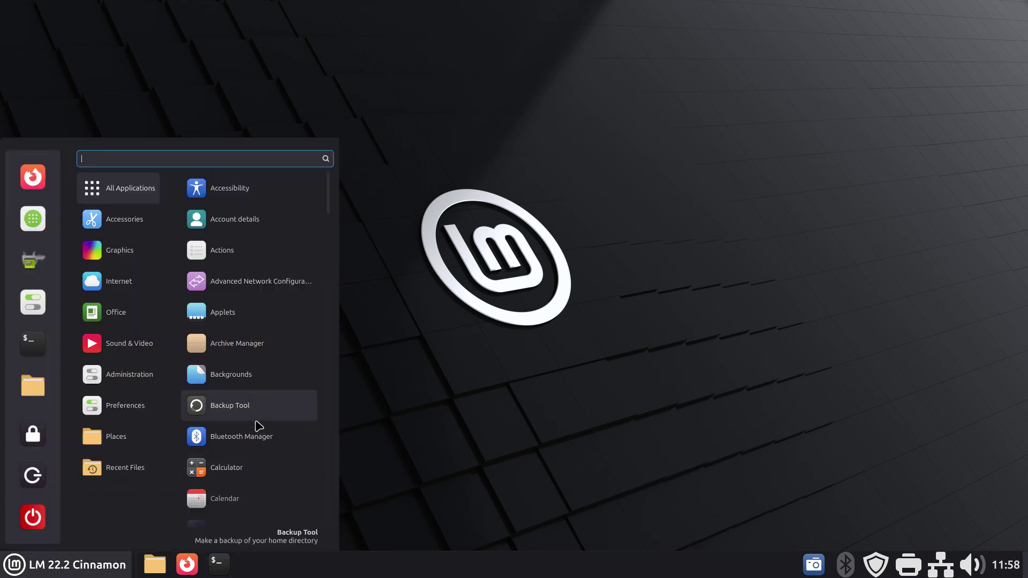
text(t)
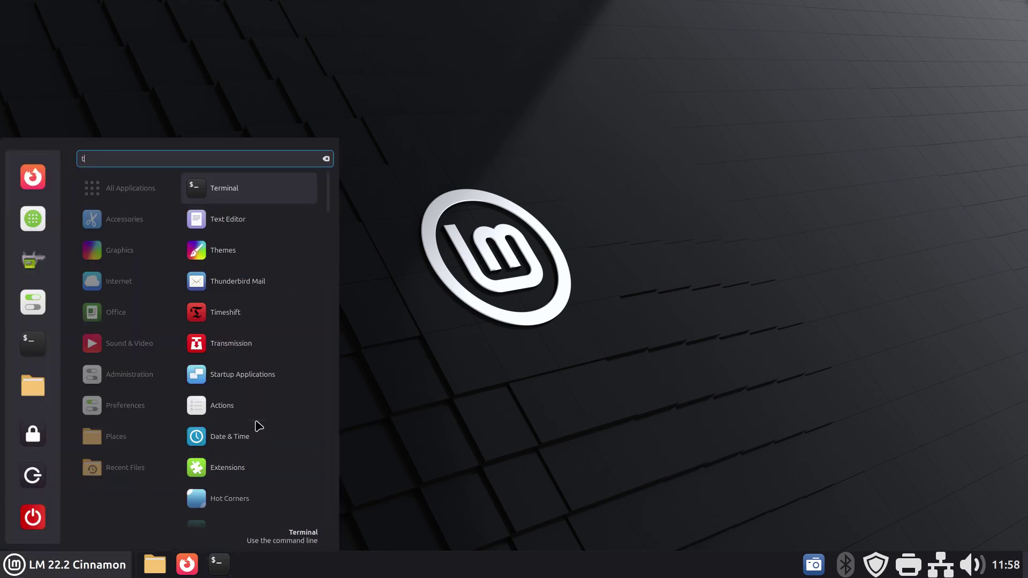
click(235, 191)
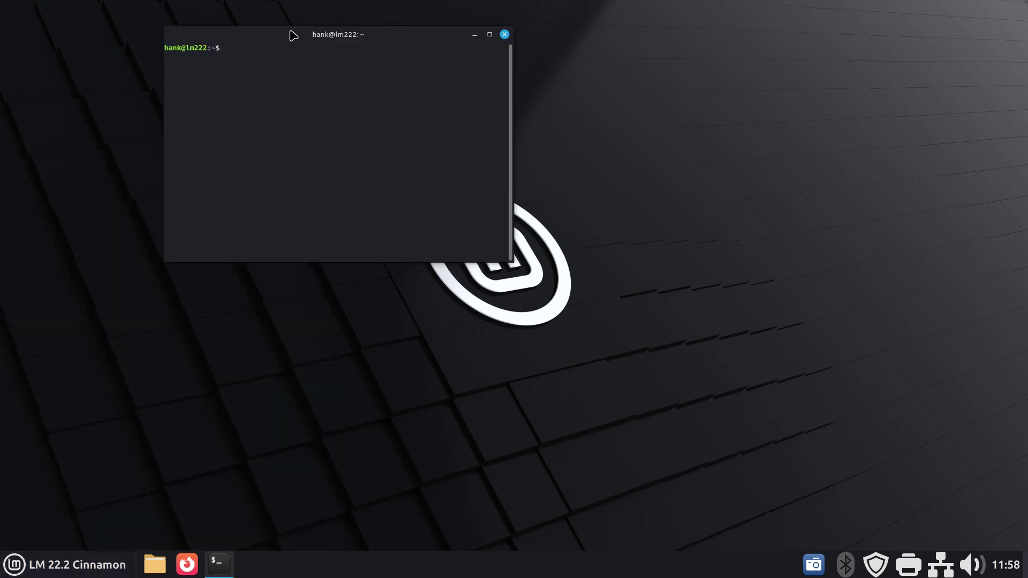
drag(291, 92, 293, 189)
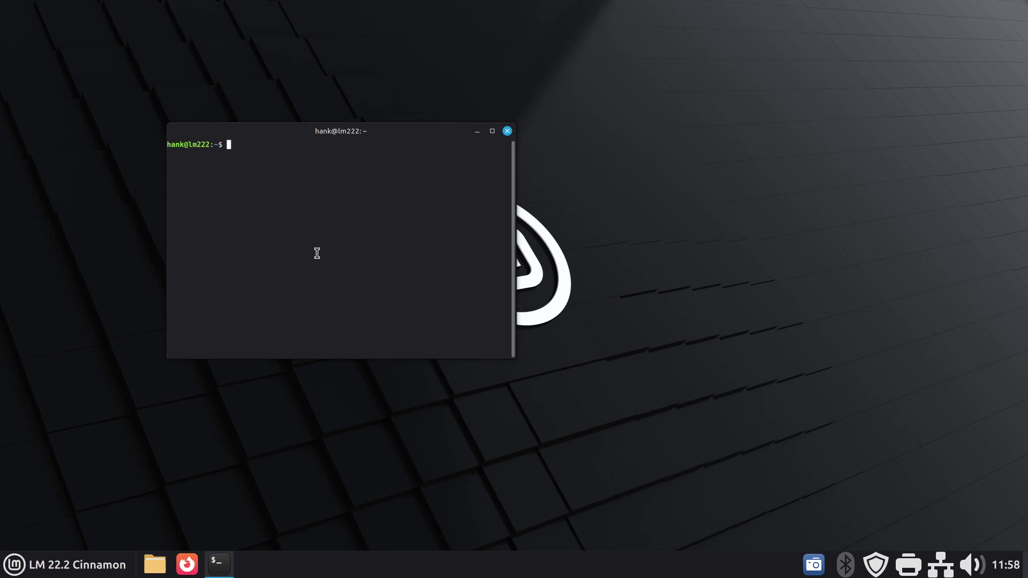
key(ctrl+plus)
key(ctrl+plus)
key(ctrl+plus)
key(ctrl+plus)
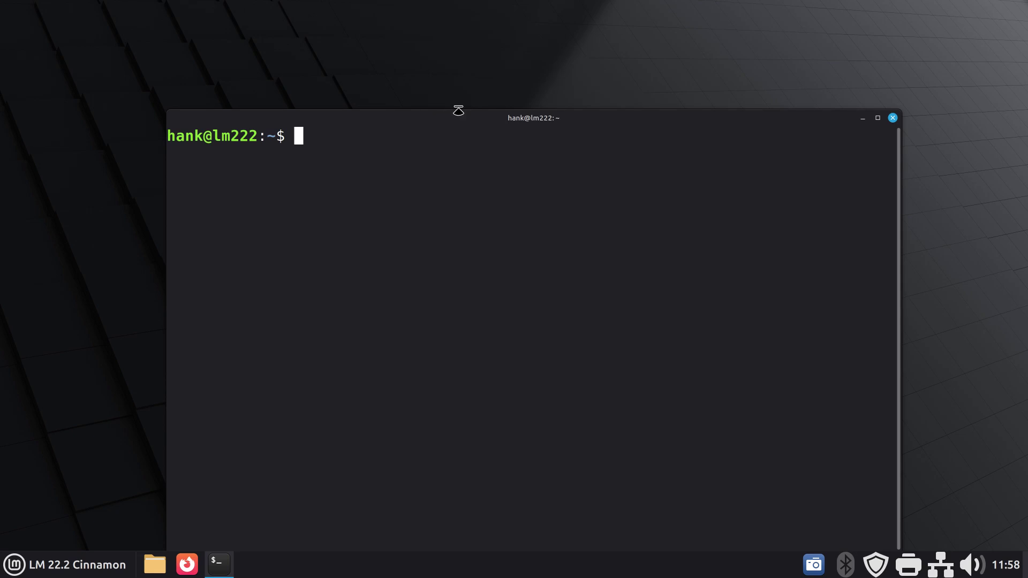
drag(461, 118, 416, 75)
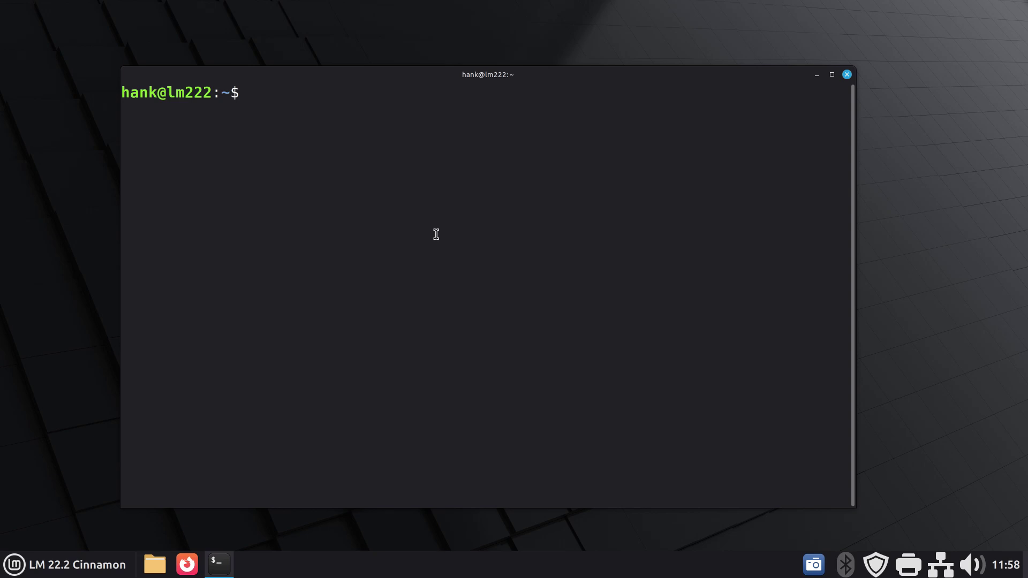
- Run inxi -Fxz for the full hardware report, then start a menu search for 'sy'
text(inxi)
text(-Fxz)
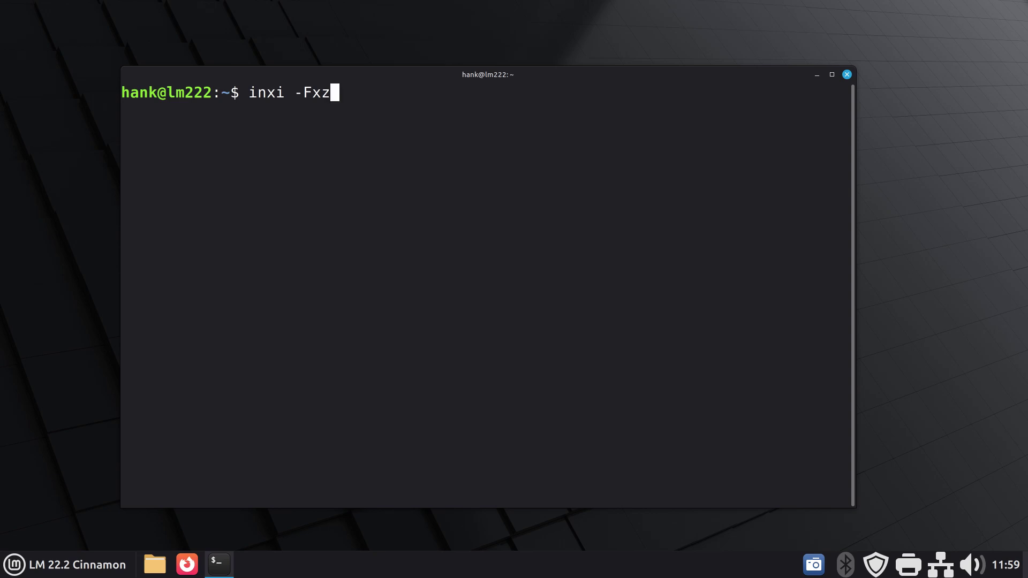
key(Return)
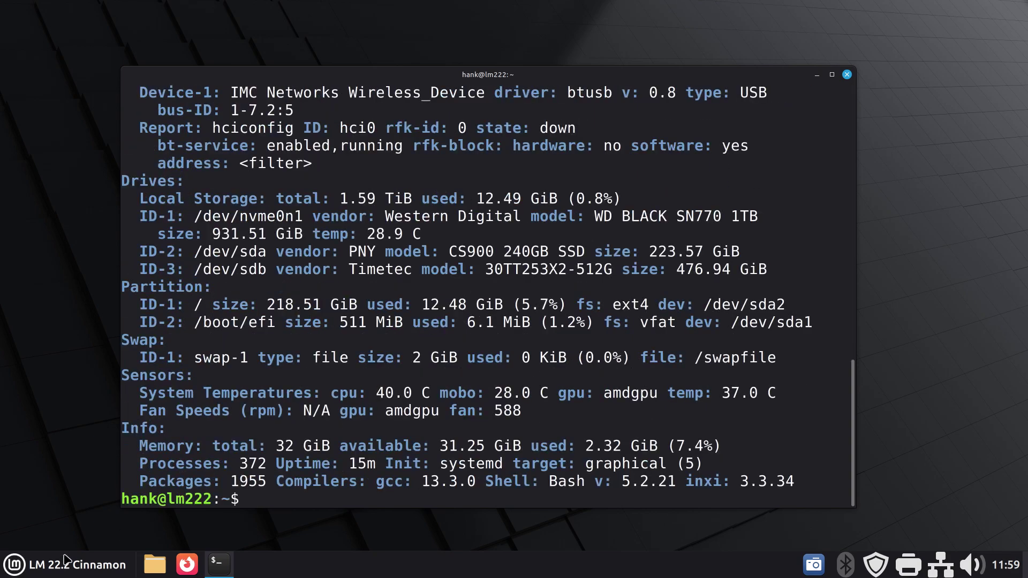
click(14, 566)
text(sy)
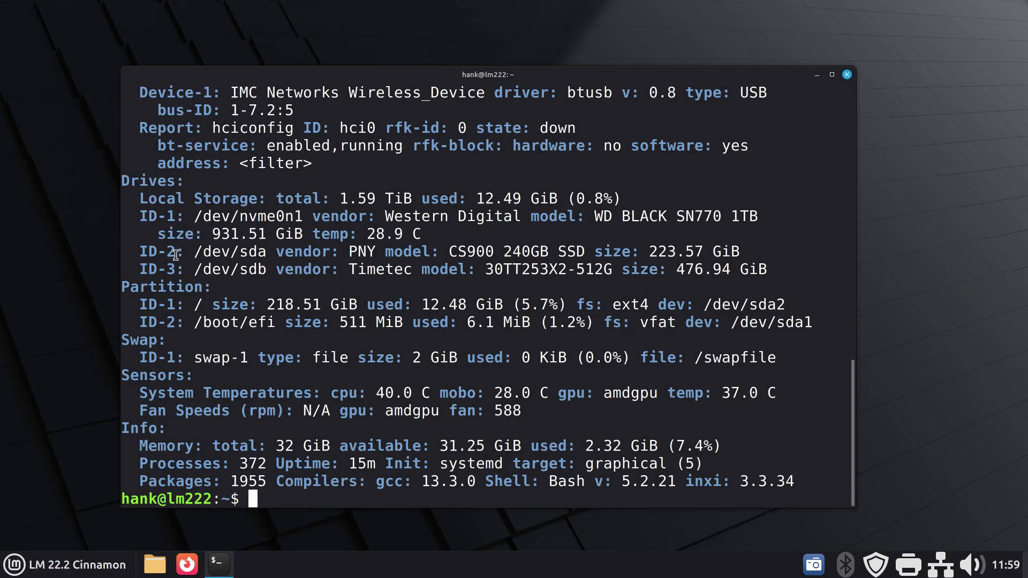
- Highlight the kernel, Cinnamon version, Linux Mint 22.2, Ubuntu 24.04 noble base and gcc 13.3.0
scroll(341, 283, up, 13)
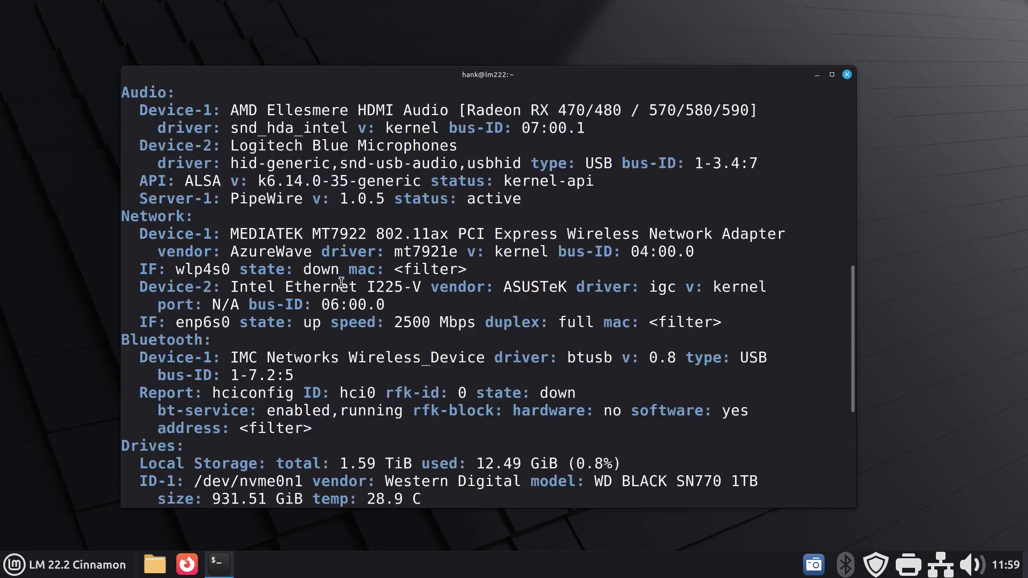
scroll(341, 282, up, 3)
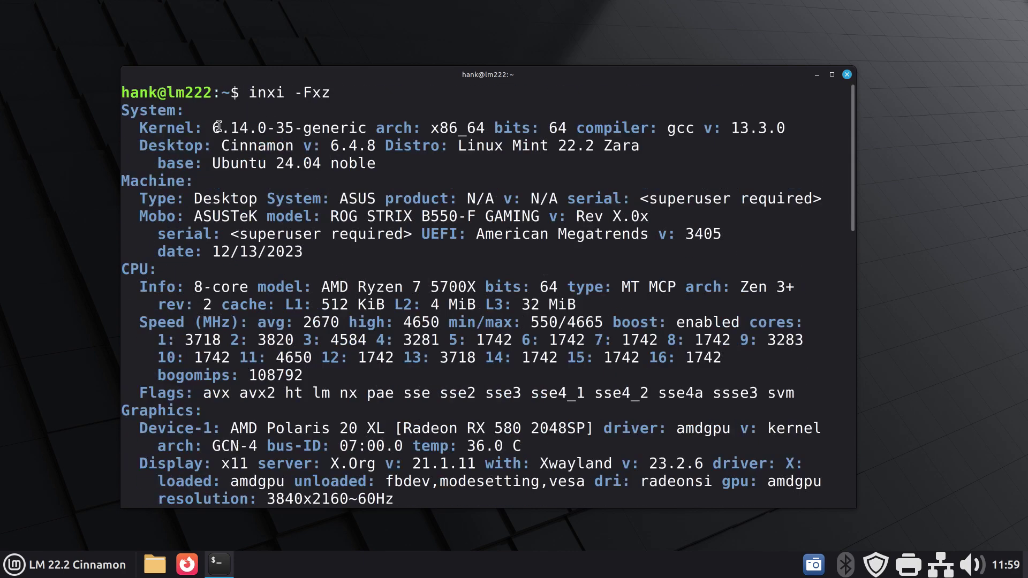
drag(208, 125, 339, 129)
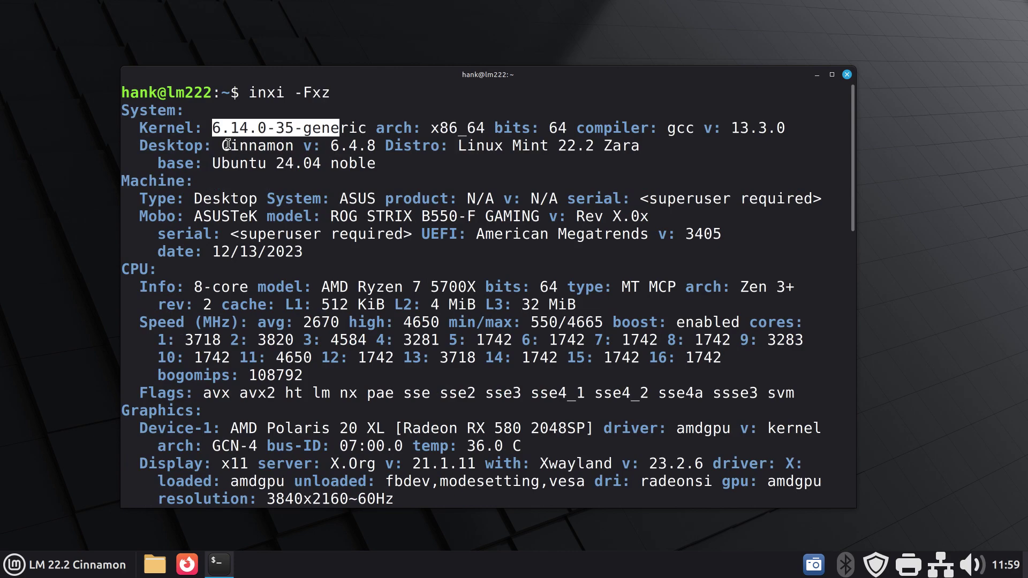
drag(222, 145, 382, 146)
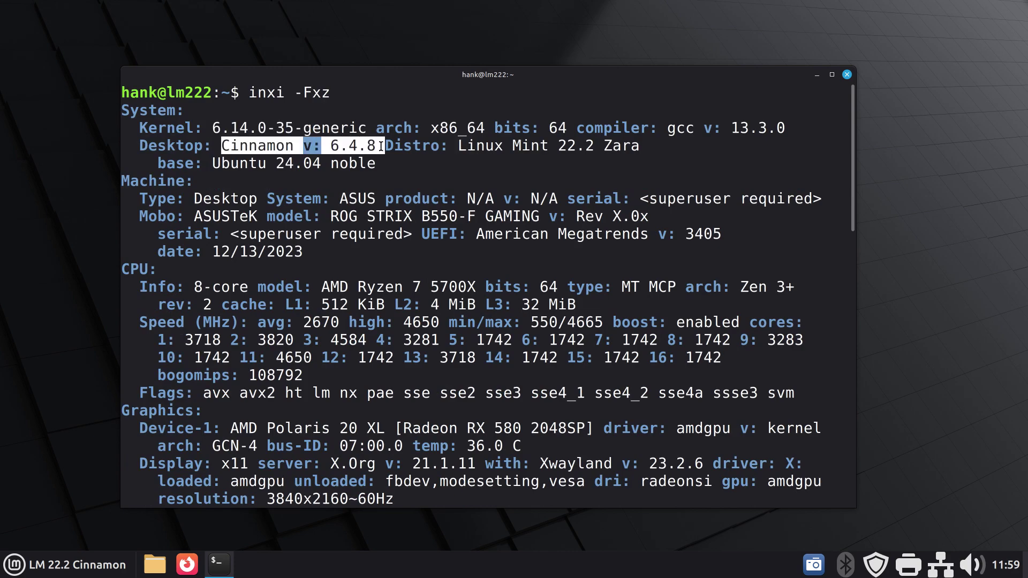
drag(460, 146, 642, 145)
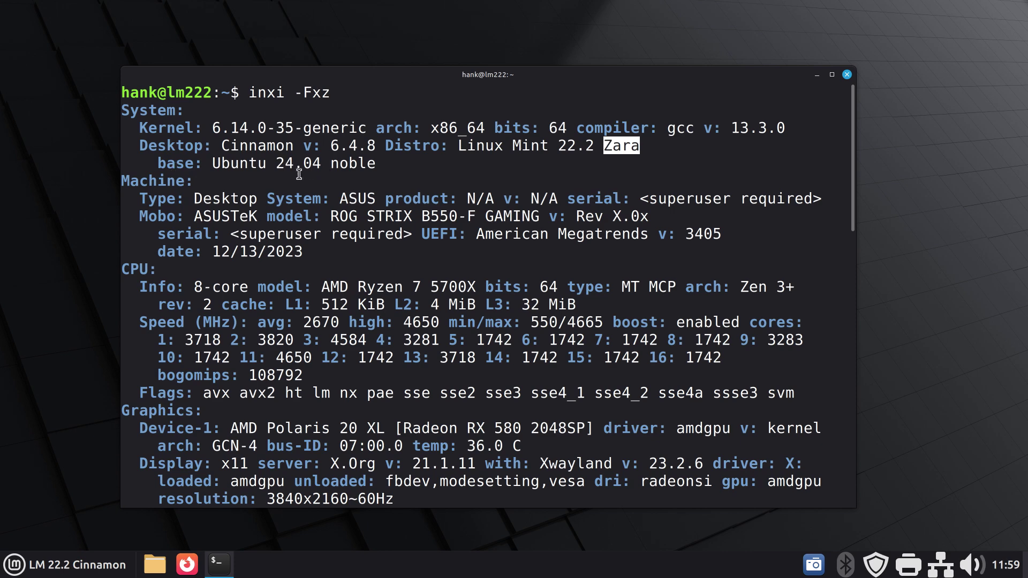
drag(276, 161, 383, 162)
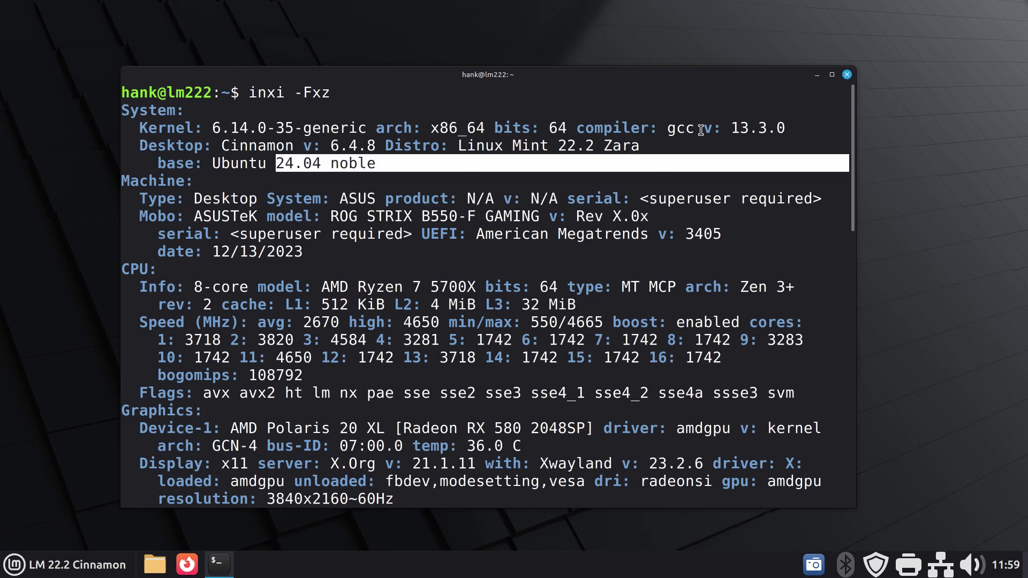
drag(669, 128, 789, 129)
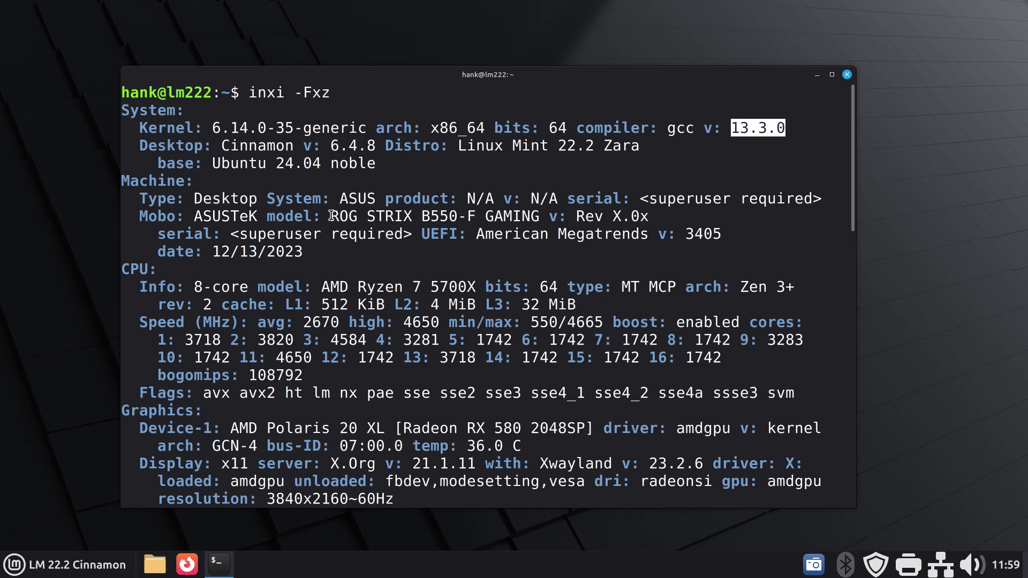
- Mark the motherboard model ROG STRIX B550-F GAMING, then scroll down to the graphics section
drag(331, 215, 541, 216)
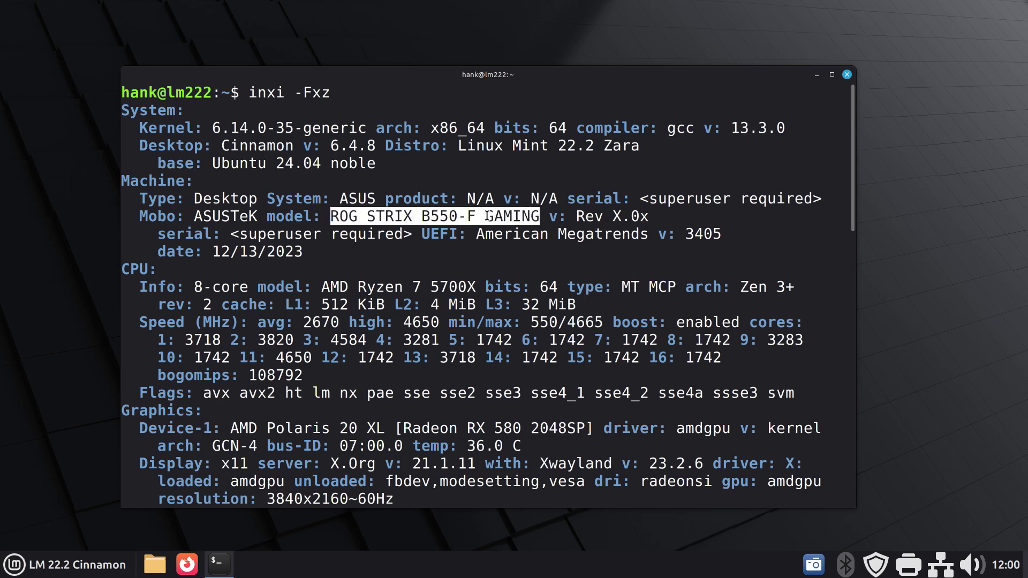
right_click(505, 221)
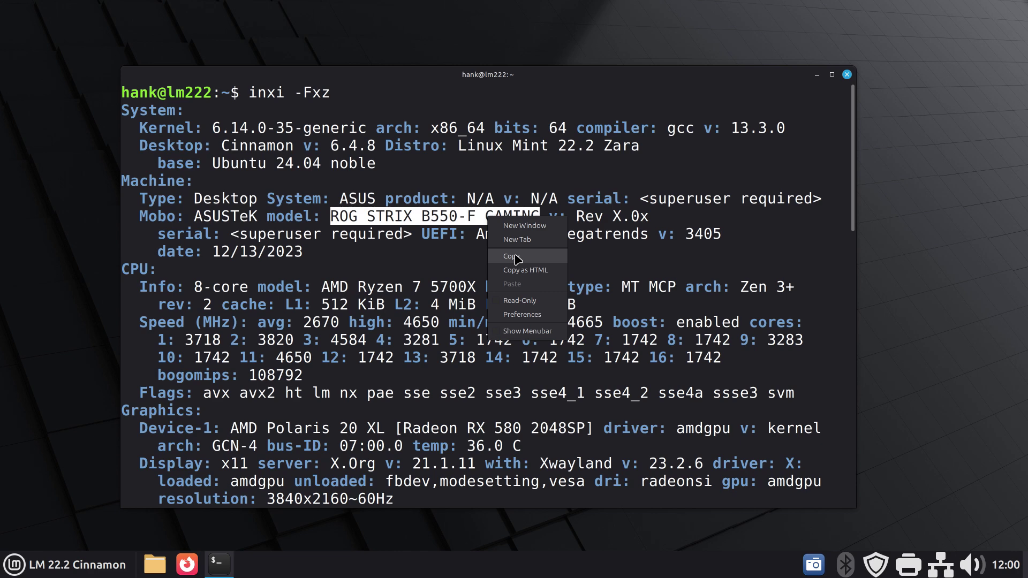
click(384, 244)
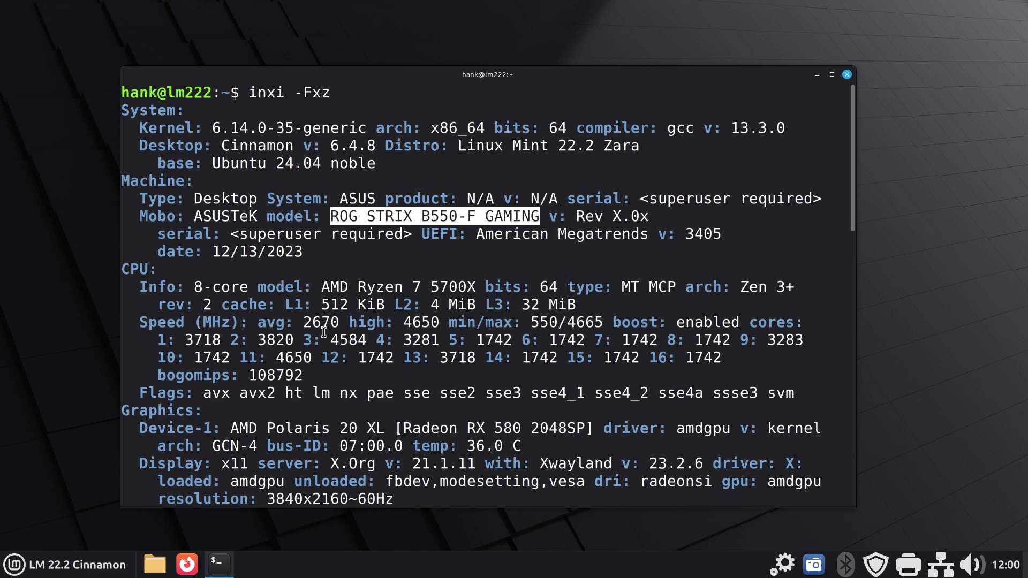
scroll(324, 332, down, 3)
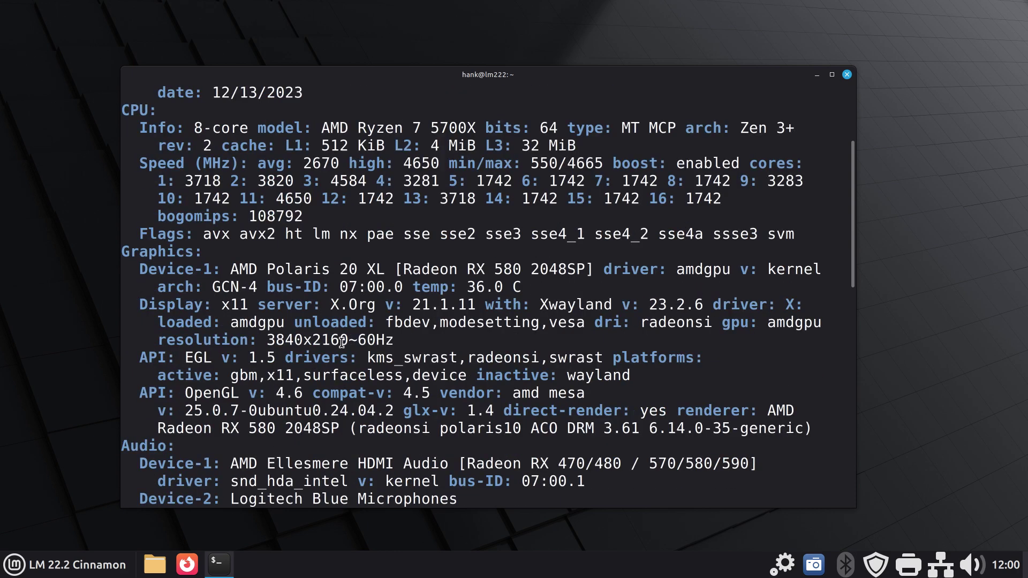
scroll(341, 342, down, 3)
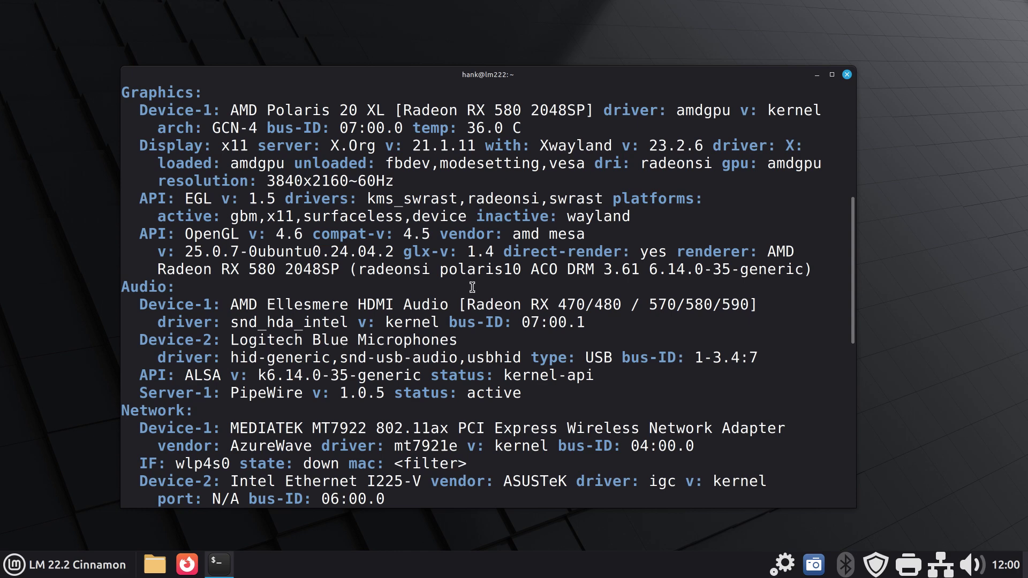
- Clear the terminal and run inxi -G for the graphics-only report
key(ctrl+c)
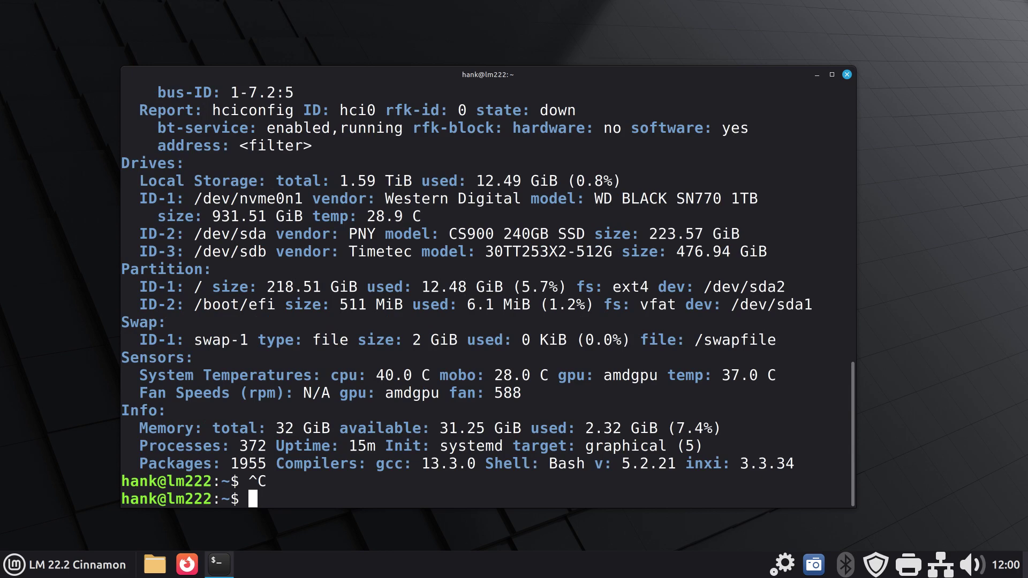
text(clear)
key(Return)
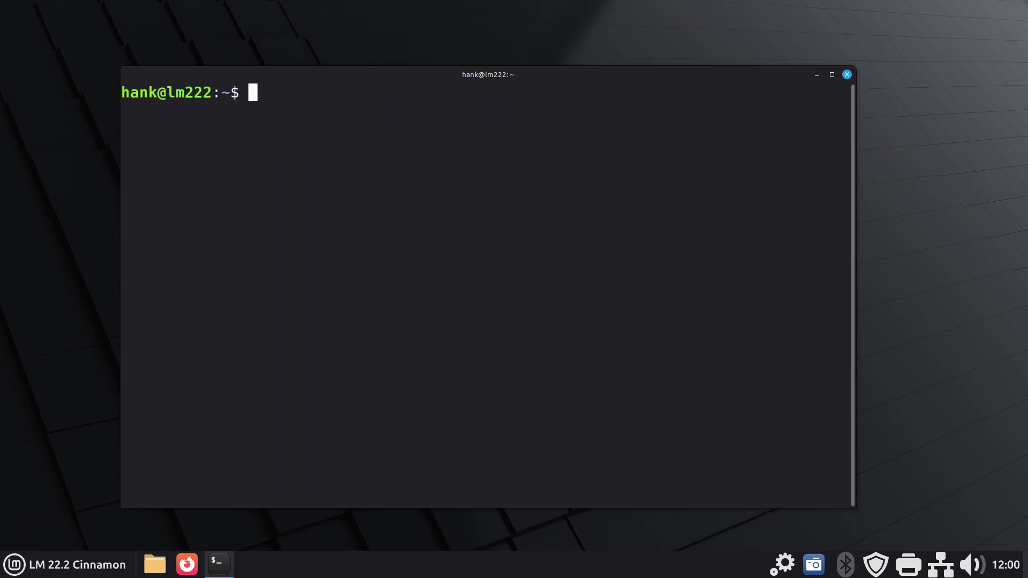
text(inxi -G)
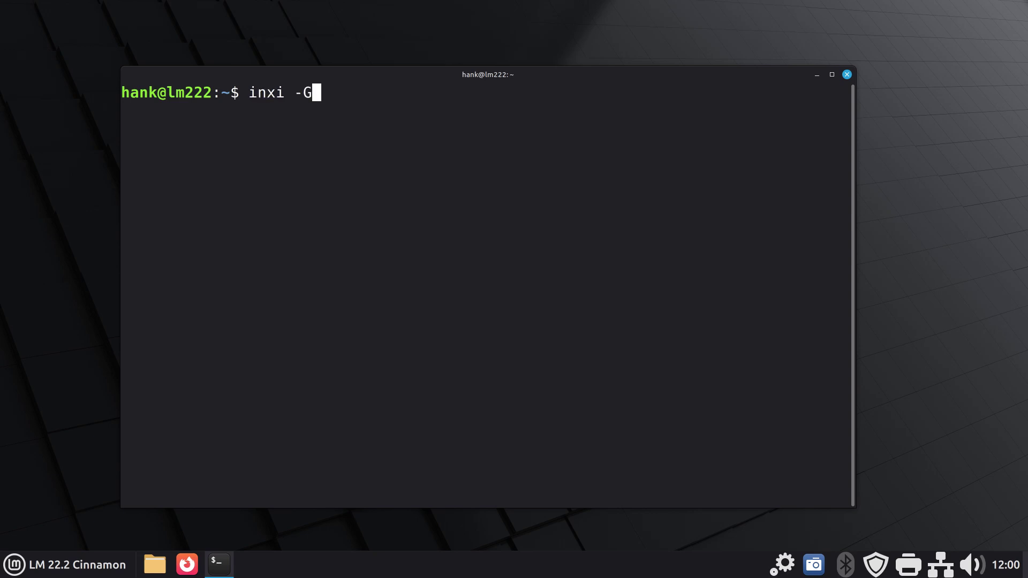
key(Return)
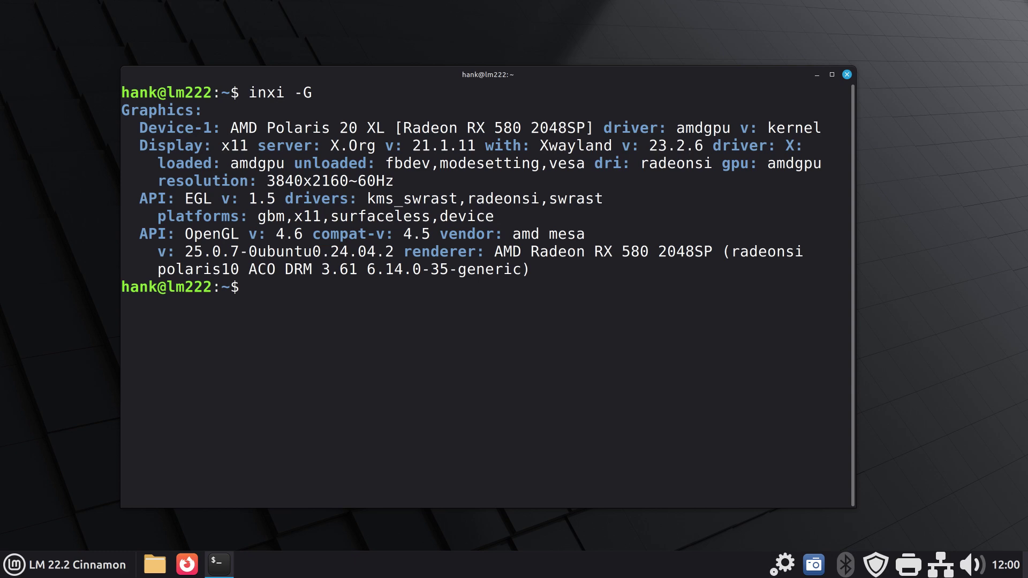
- Recall the previous command, change it to inxi -c, and run the compact summary
key(Up)
key(BackSpace)
text(c)
key(Return)
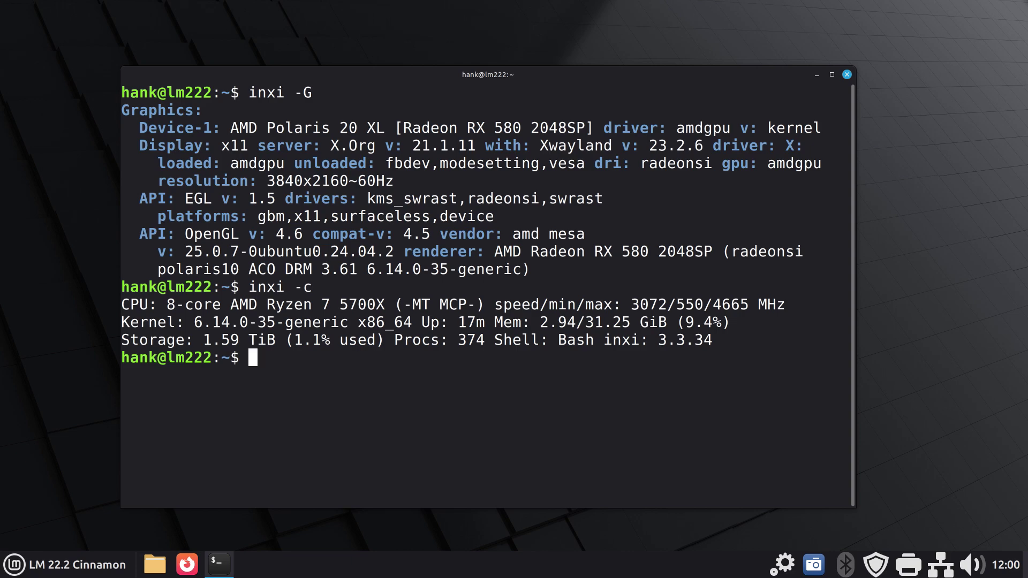
- Clear the terminal, list the home folder with ls, and enter lsusb
text(clear)
key(Return)
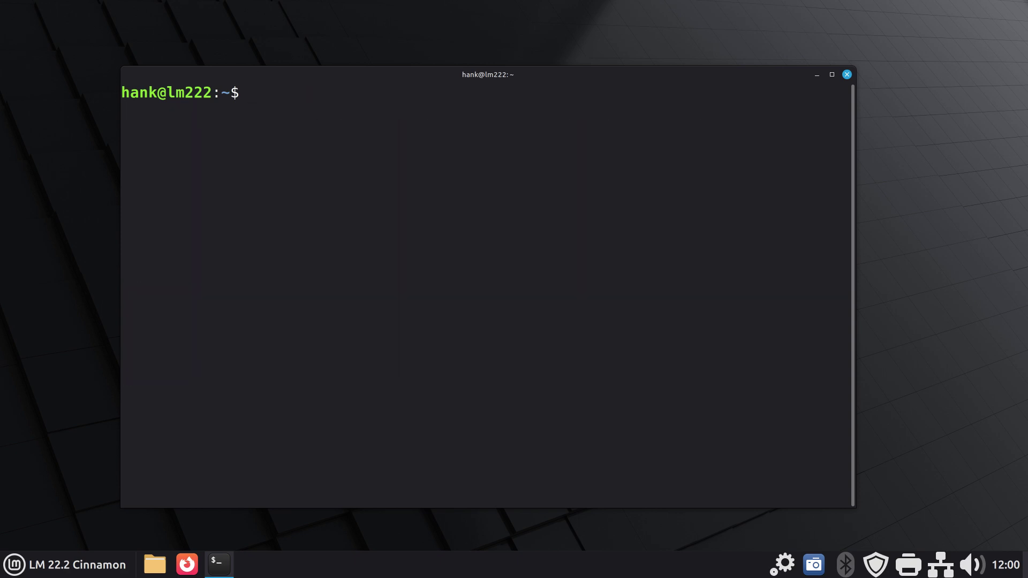
text(ls)
key(Return)
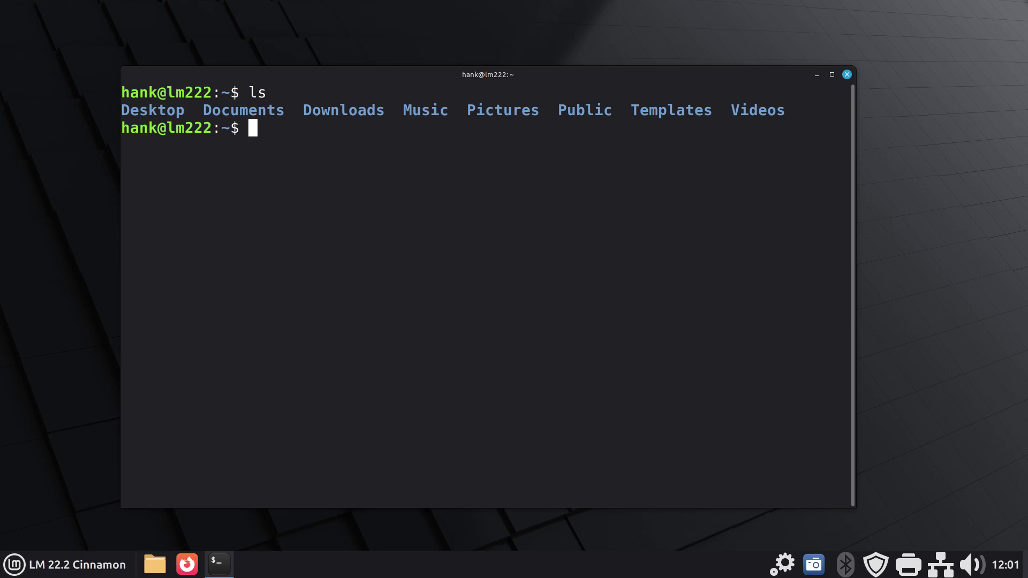
text(lsusb)
- Run lsusb and highlight the Blue Microphones and Logi Bolt Receiver entries
key(Return)
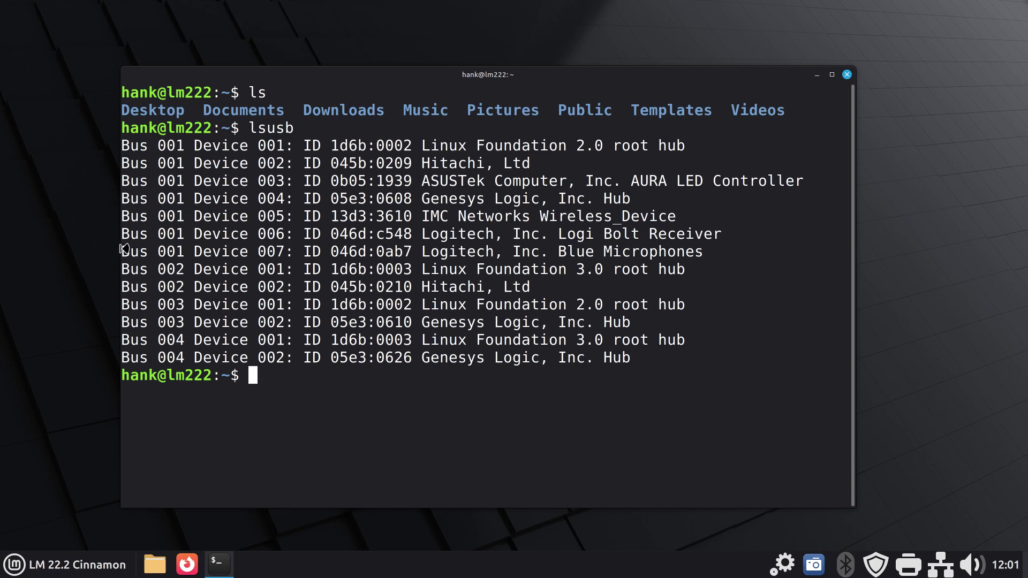
drag(120, 251, 703, 244)
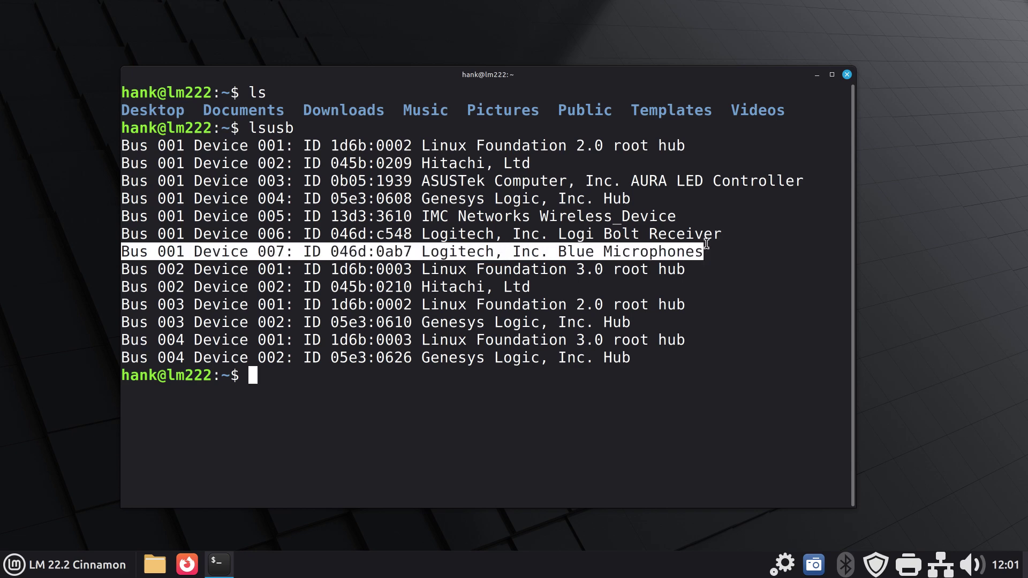
drag(556, 233, 727, 229)
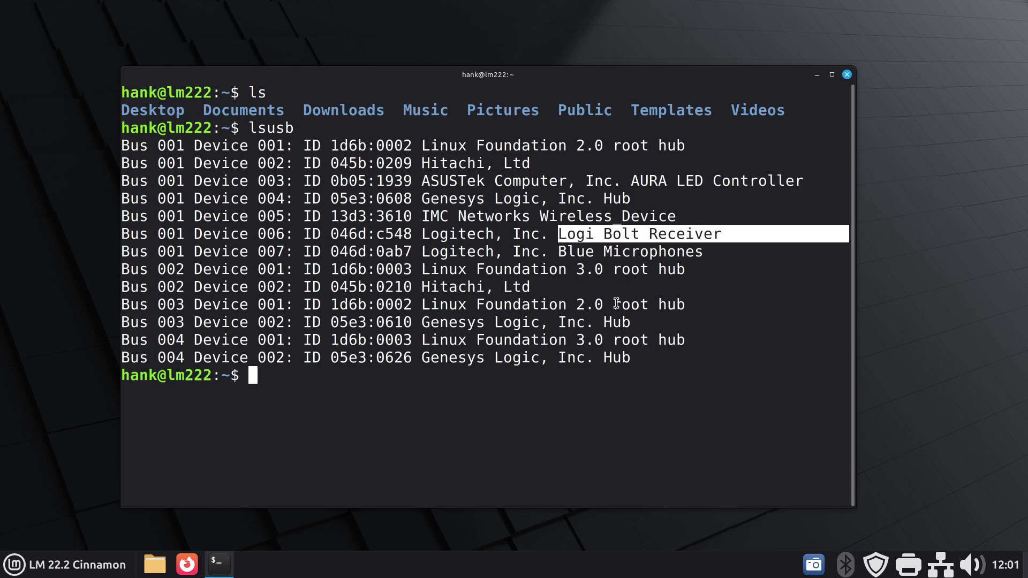
click(379, 402)
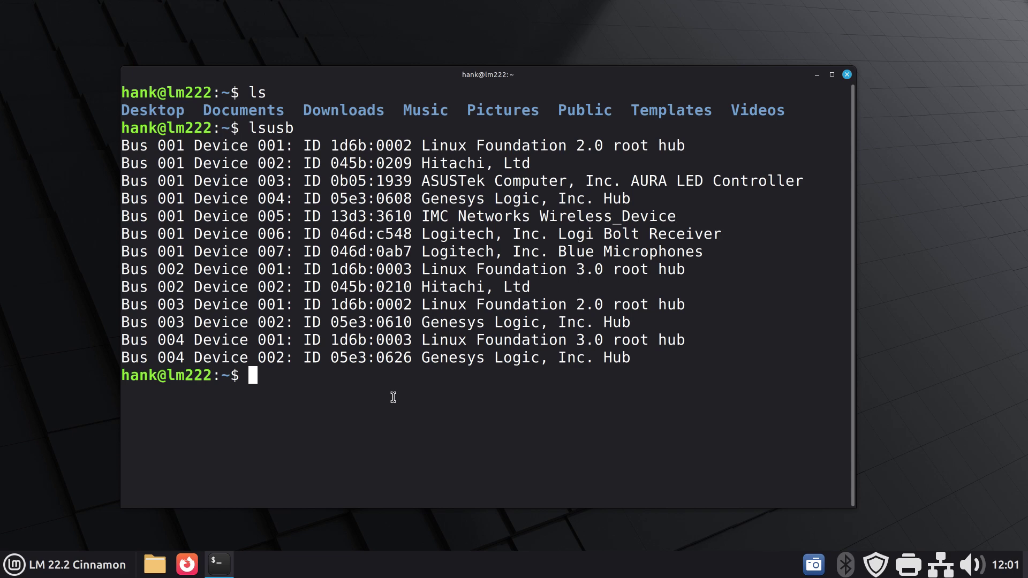
- Run lspci and scroll the PCI list from the AMD bridges to the Radeon RX 580
text(lspci)
key(Return)
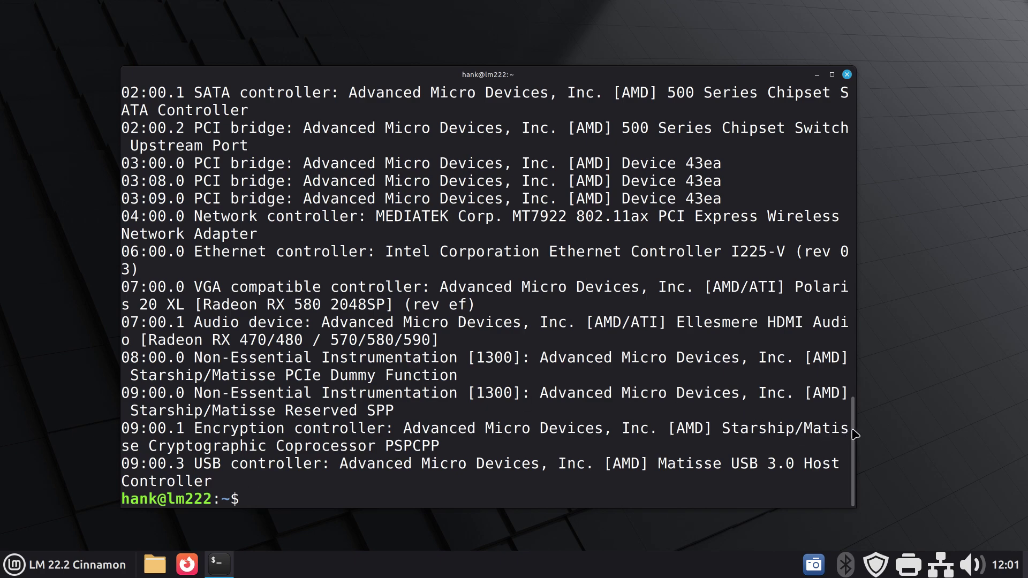
mouse_move(854, 433)
mouse_down()
mouse_move(851, 170)
mouse_move(851, 446)
mouse_up()
- Run lscpu, mark the AuthenticAMD vendor and Ryzen 7 5700X model lines, and scroll to the vulnerabilities
text(lsc)
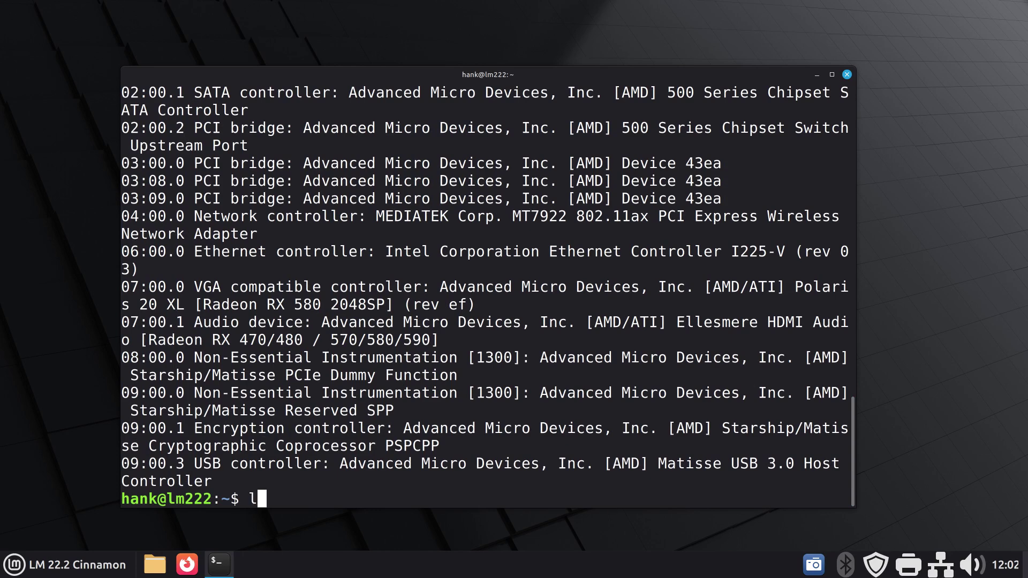
text(pu)
key(Return)
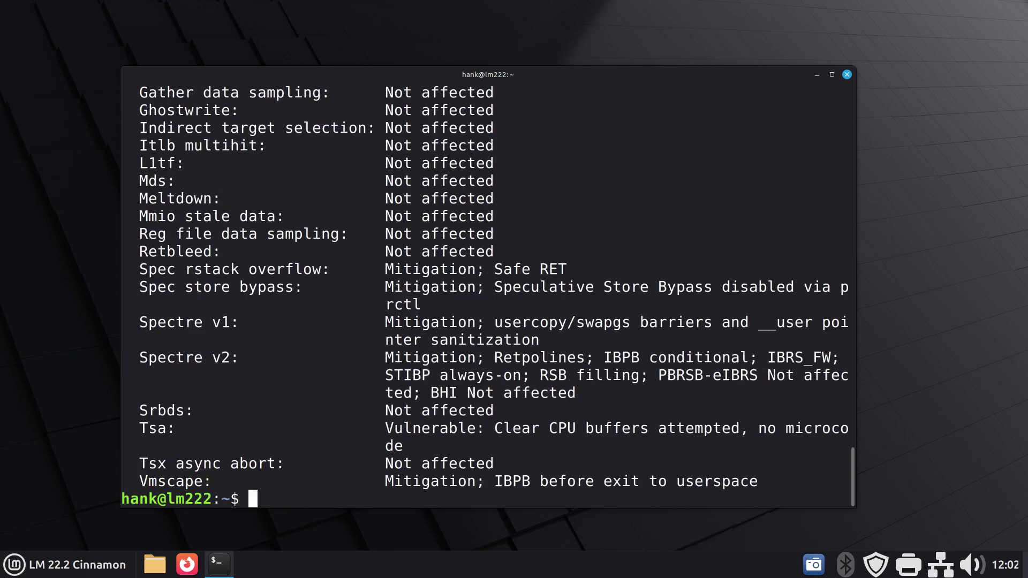
scroll(546, 443, up, 5)
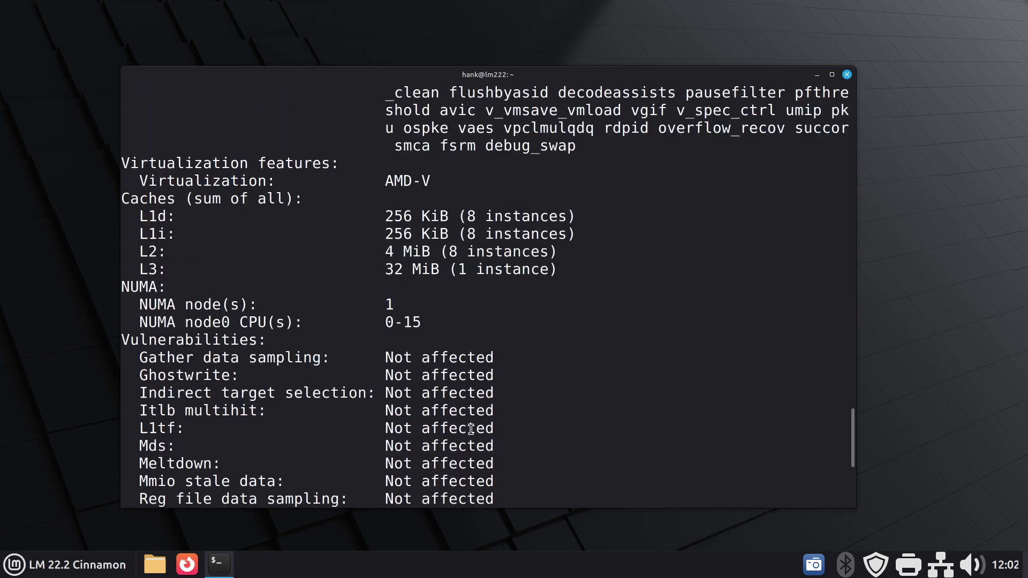
scroll(470, 429, up, 13)
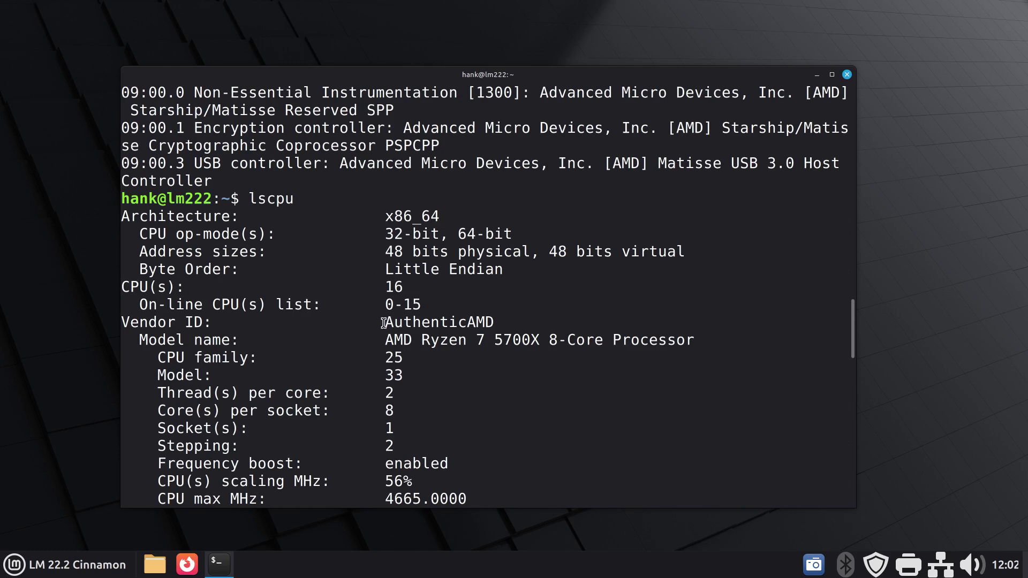
drag(385, 321, 515, 353)
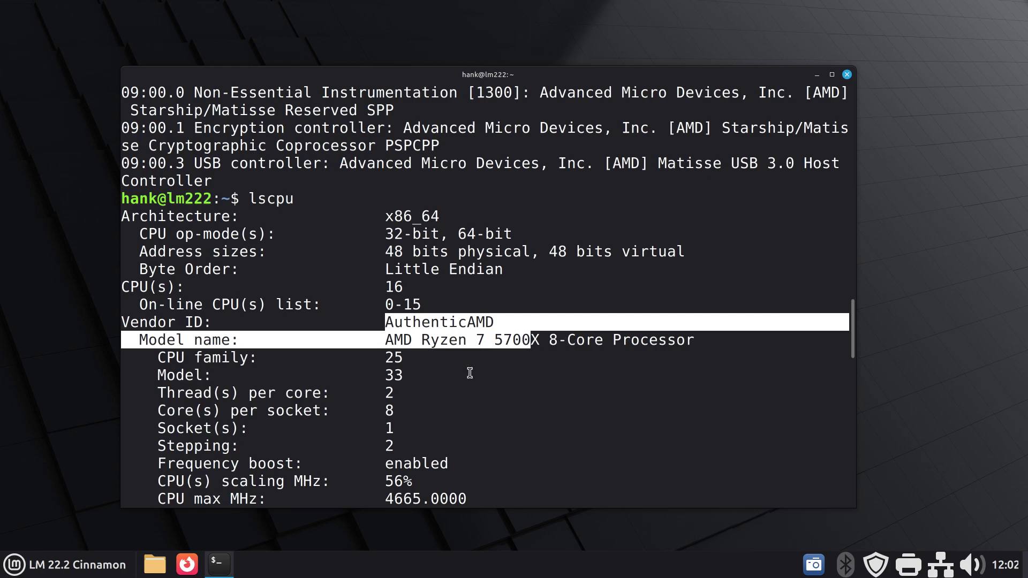
scroll(470, 372, down, 2)
scroll(474, 380, down, 11)
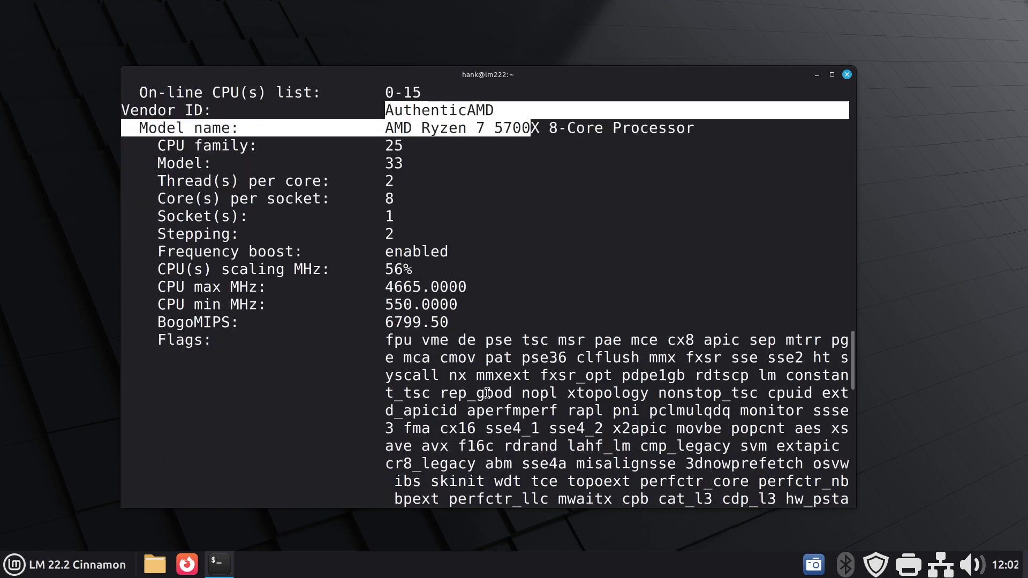
scroll(487, 394, down, 6)
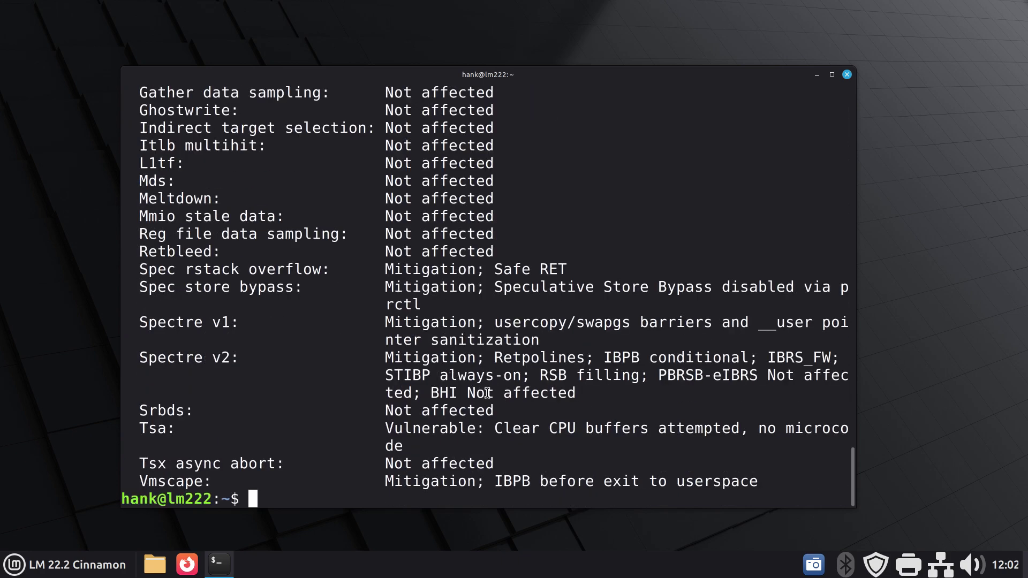
- Close the terminal with exit and launch Software Manager from the application menu
text(exit)
key(Return)
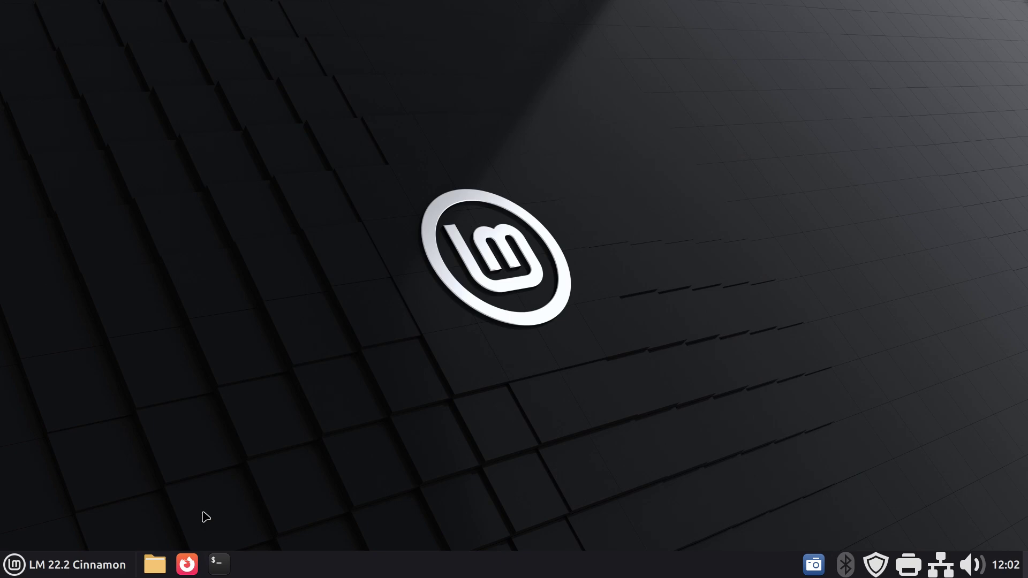
click(75, 561)
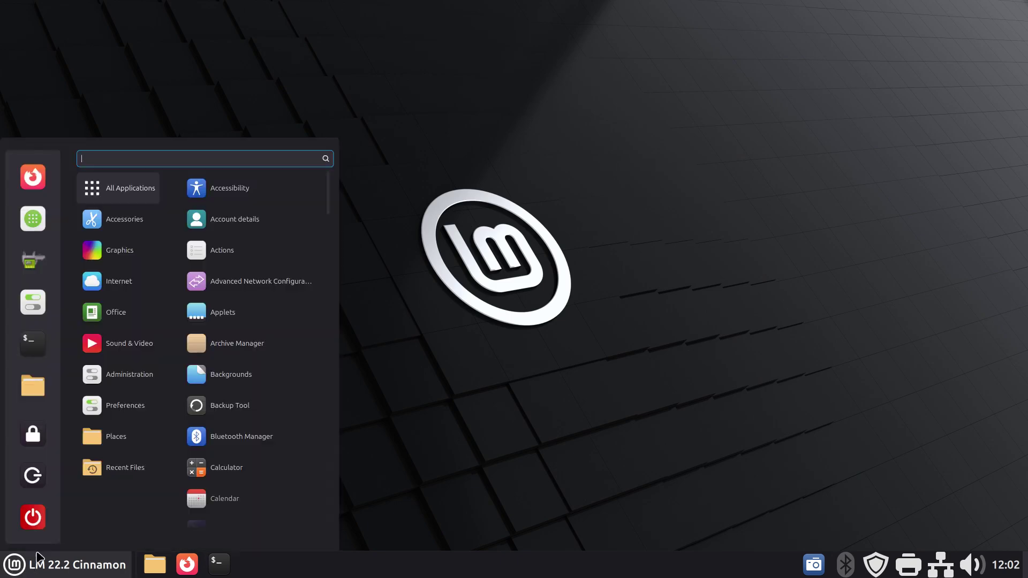
click(33, 219)
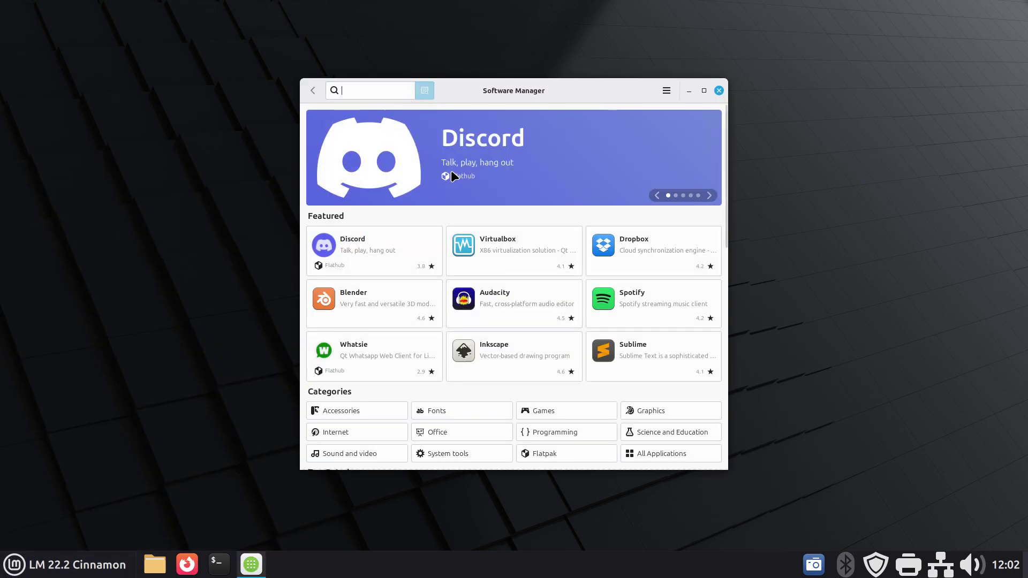
- Search for 'system' and look up the profiler's name among the Administration apps
text(system)
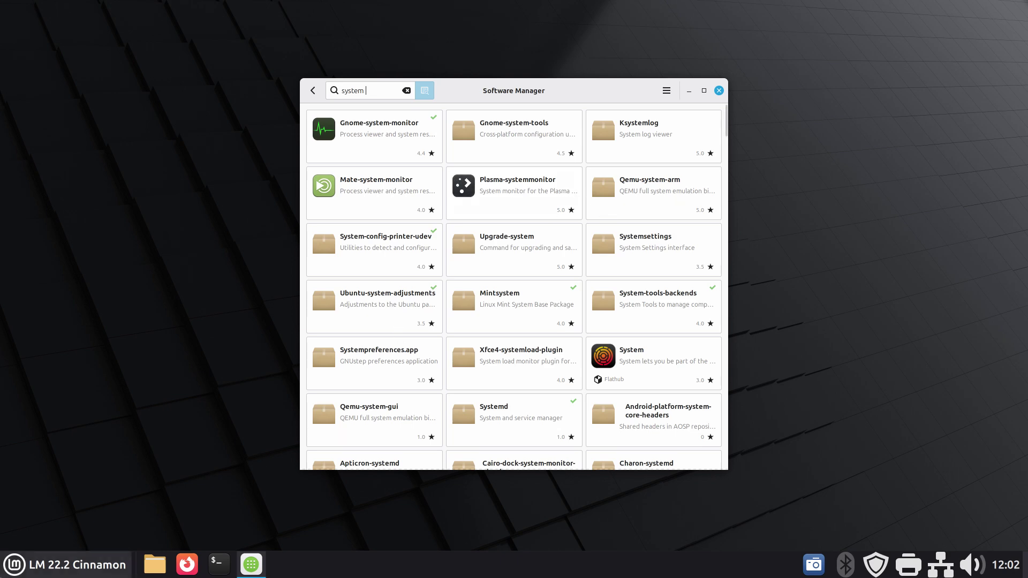
click(15, 565)
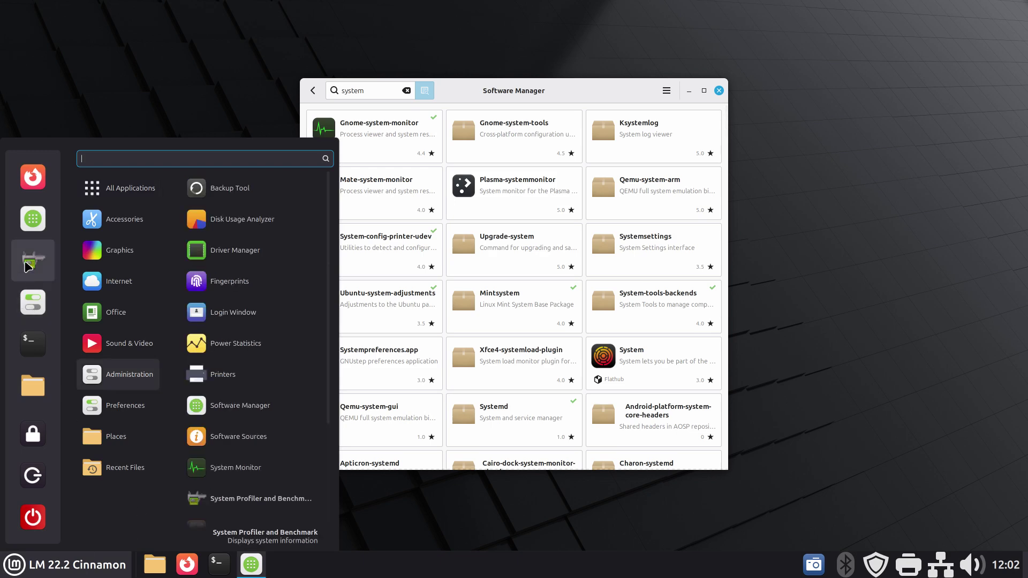
click(373, 93)
- Search for 'profiler' and check the profiler's listing in the application menu
text(pr)
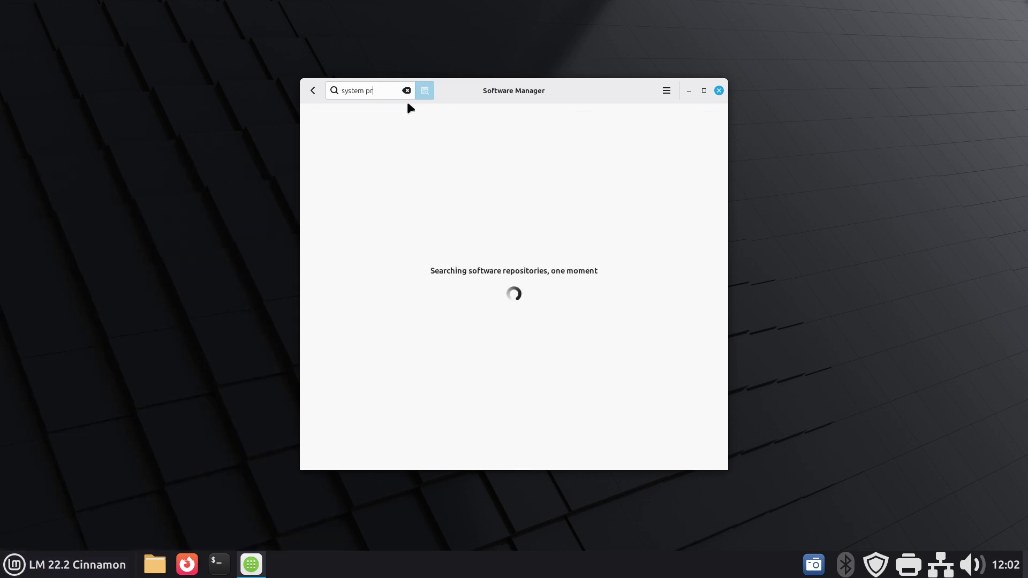
text(ofiler)
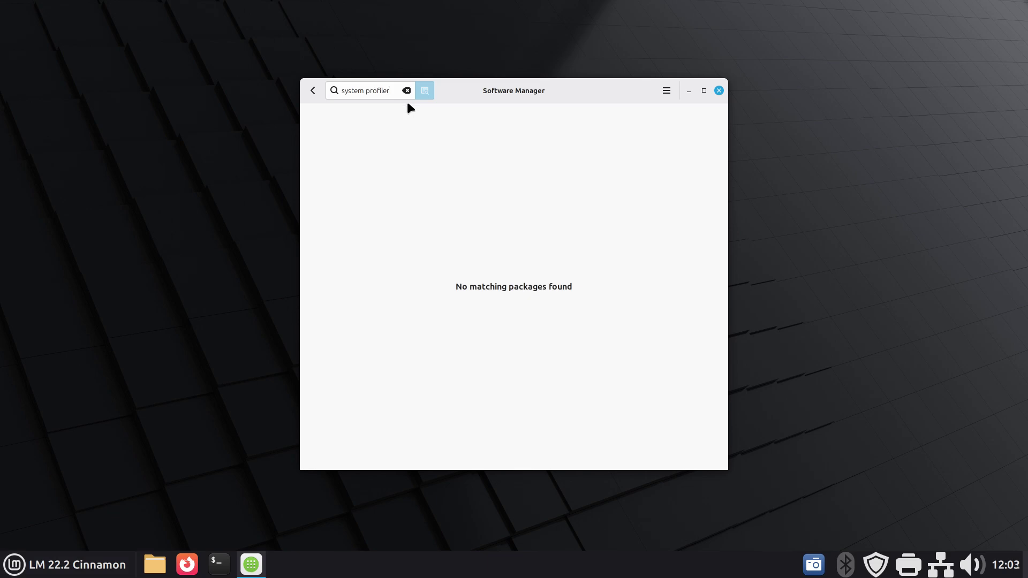
click(21, 566)
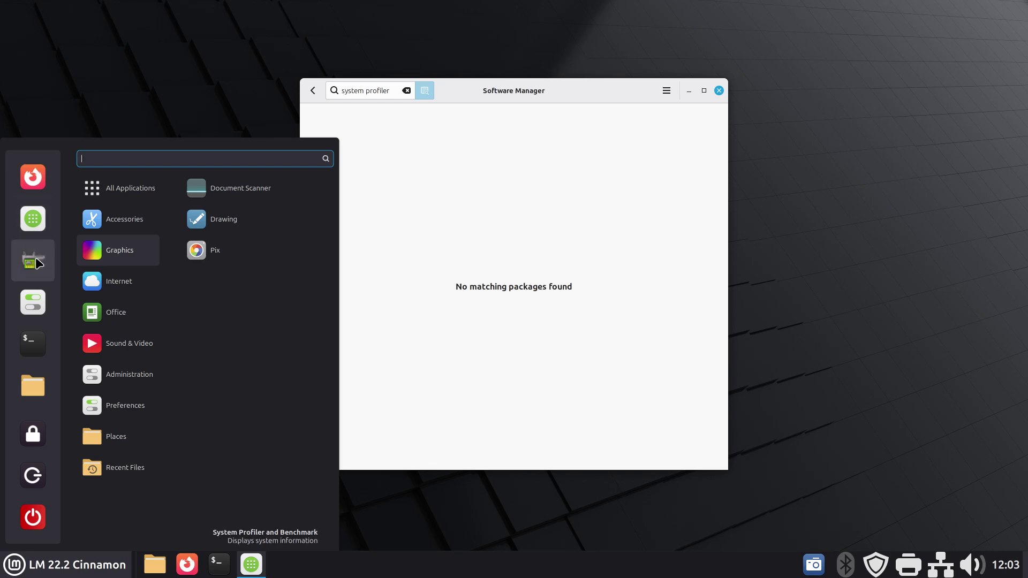
click(410, 97)
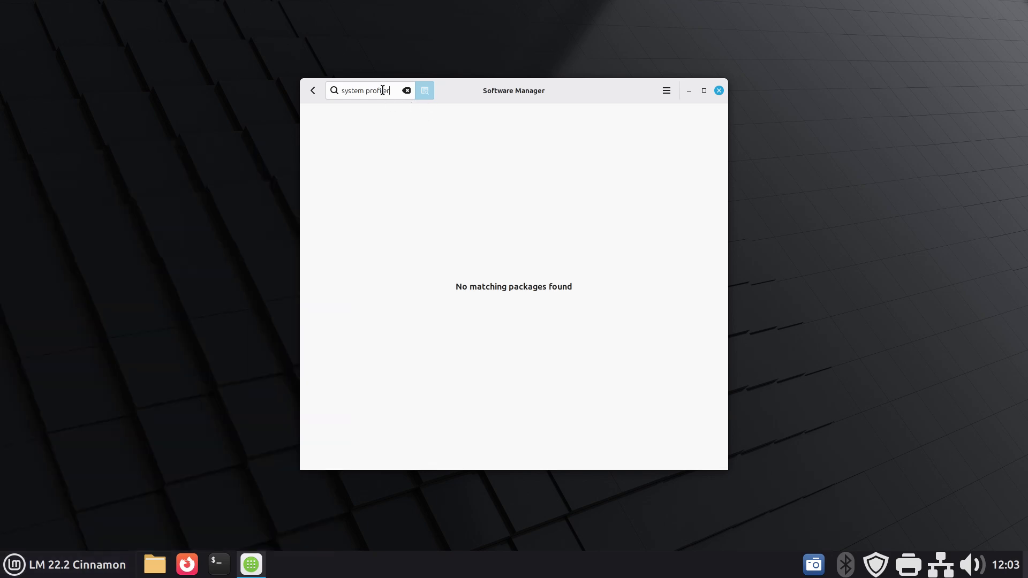
- Replace the search with 'hardinfo', view the installed Hardinfo 0.5.1 page, and close Software Manager
drag(392, 90, 346, 108)
text(hardinf)
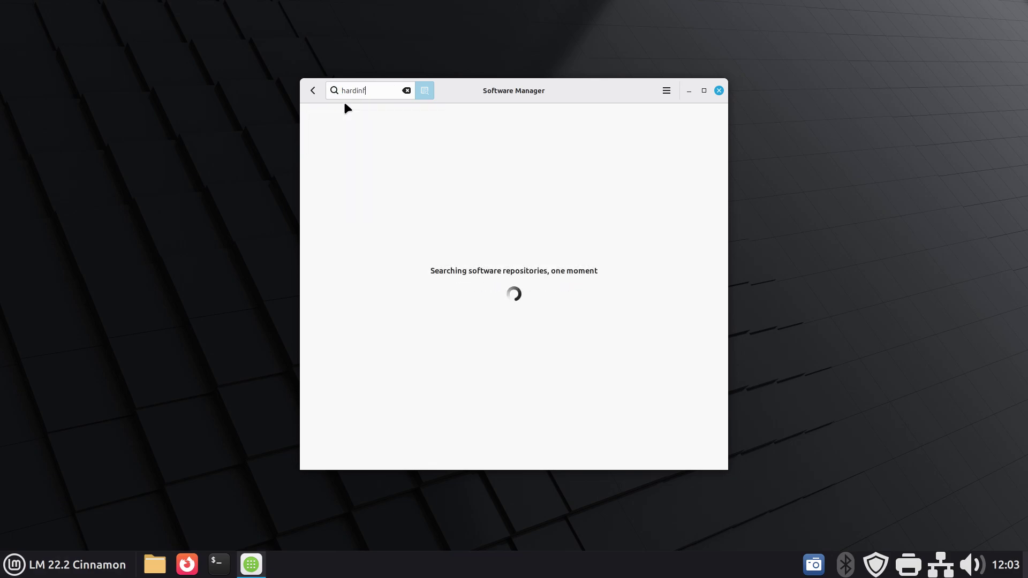
text(o)
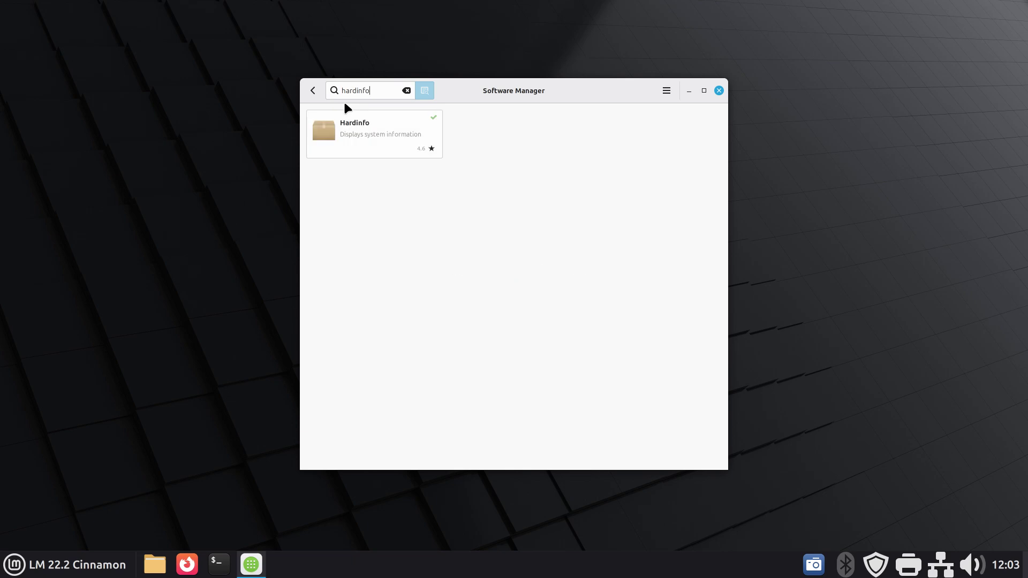
click(377, 150)
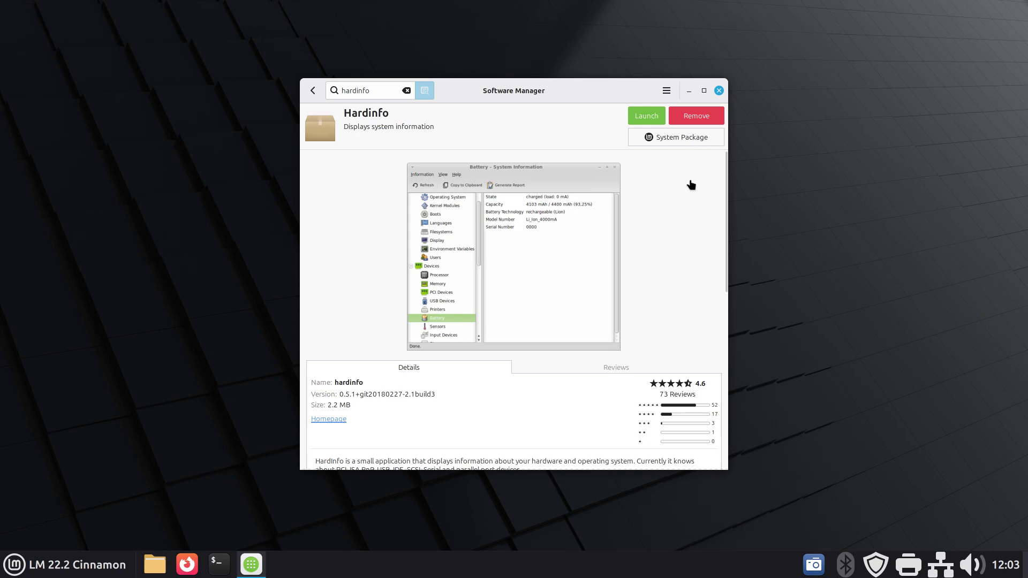
click(718, 90)
- Launch System Profiler and Benchmark, enlarge its window, and show Help > About HardInfo
click(73, 563)
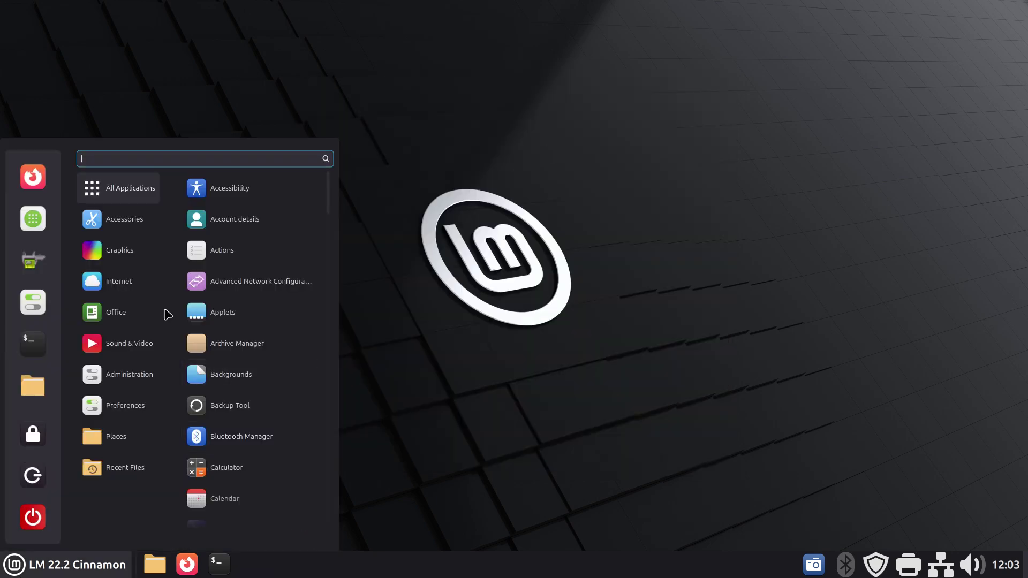
click(33, 265)
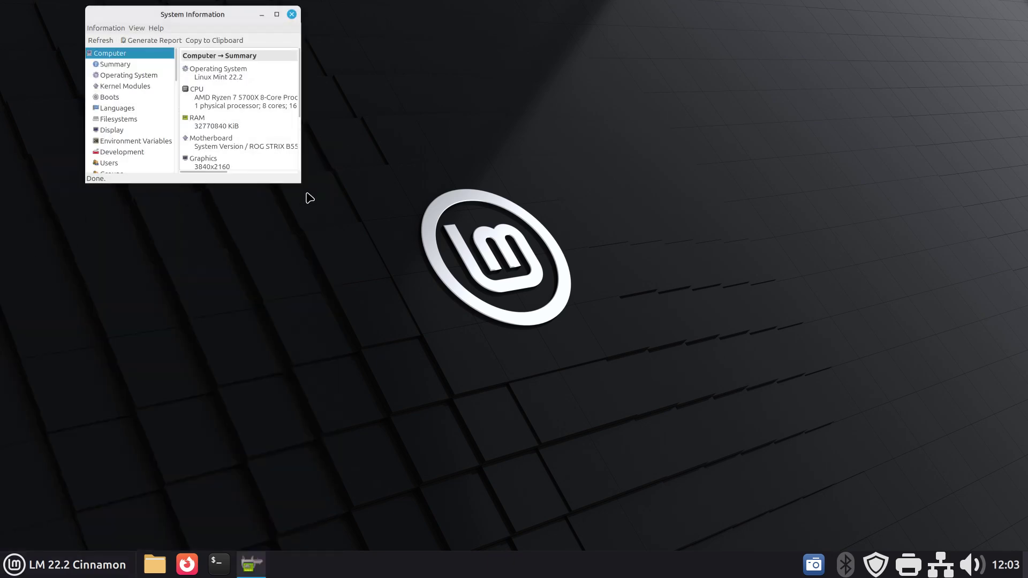
drag(300, 182, 715, 479)
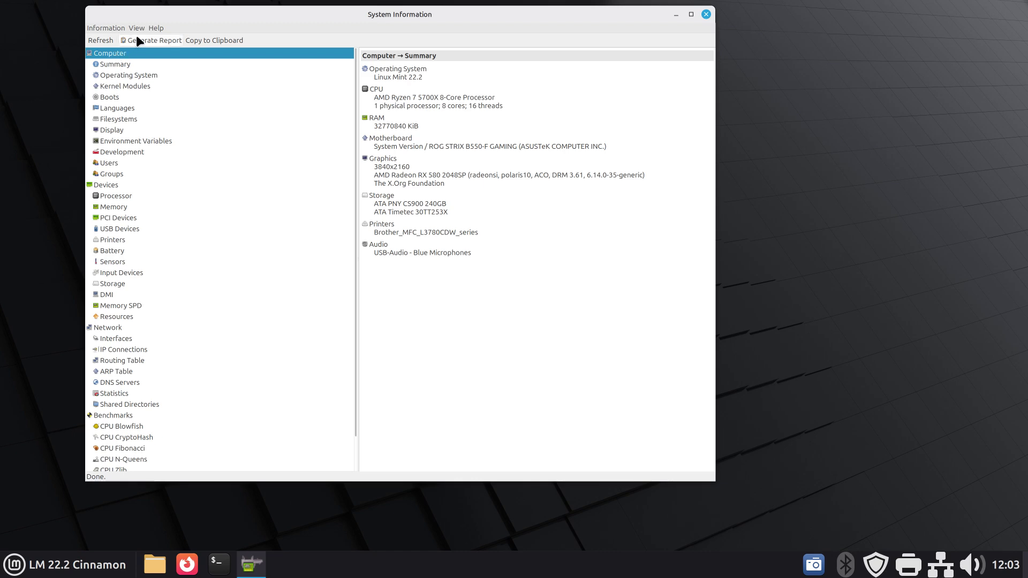
click(153, 27)
click(175, 71)
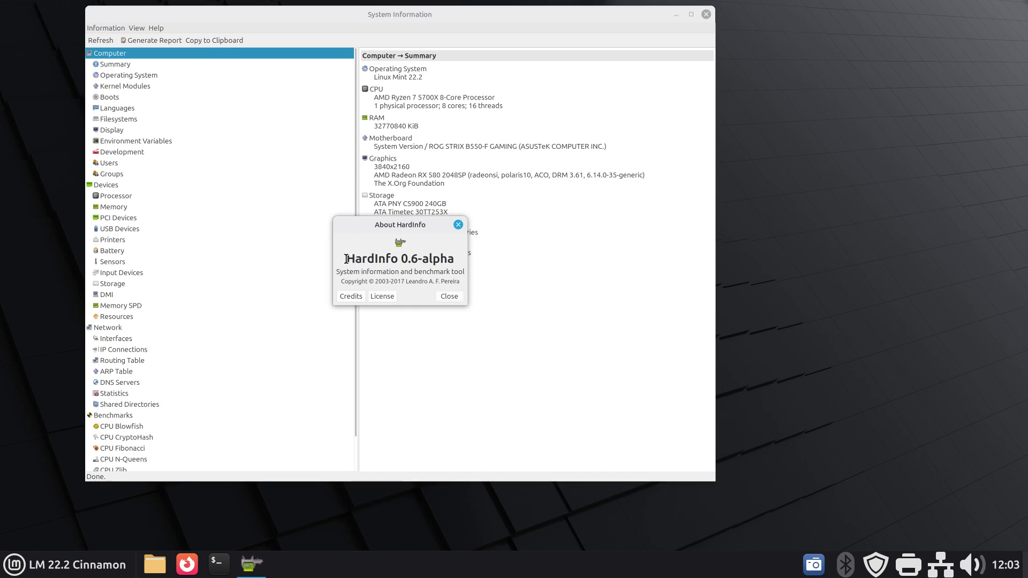
- Highlight 'HardInfo' in the About title, then close the About dialog
drag(347, 260, 398, 260)
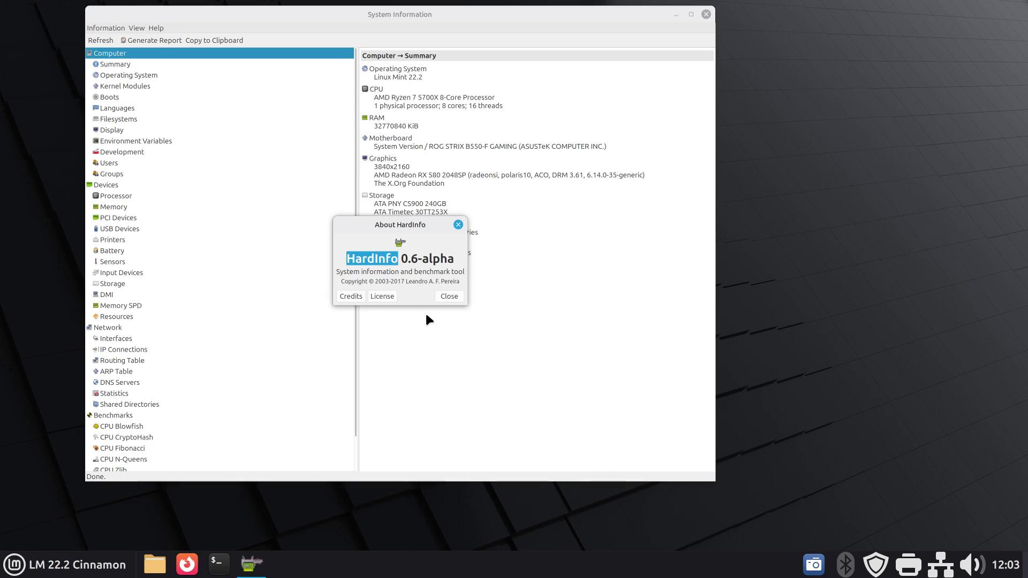
click(449, 296)
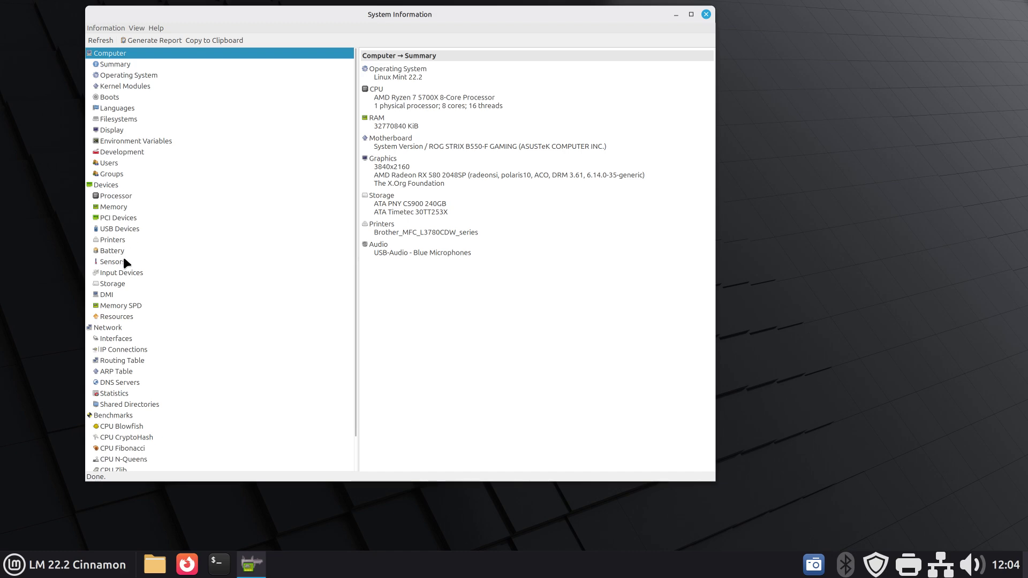
- Reopen About HardInfo, close it, then quit the System Information window
click(155, 28)
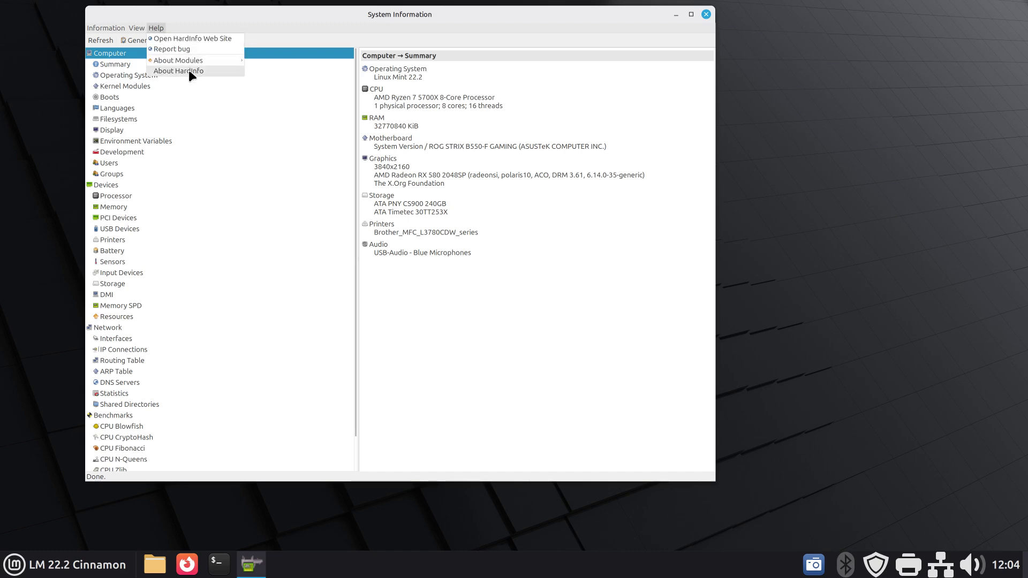
click(188, 70)
click(449, 297)
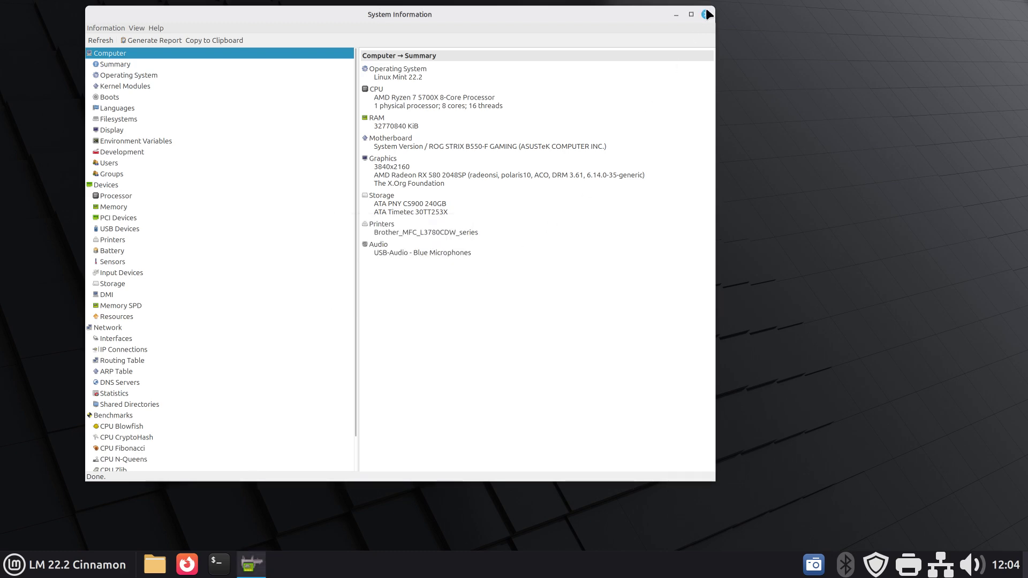
click(707, 14)
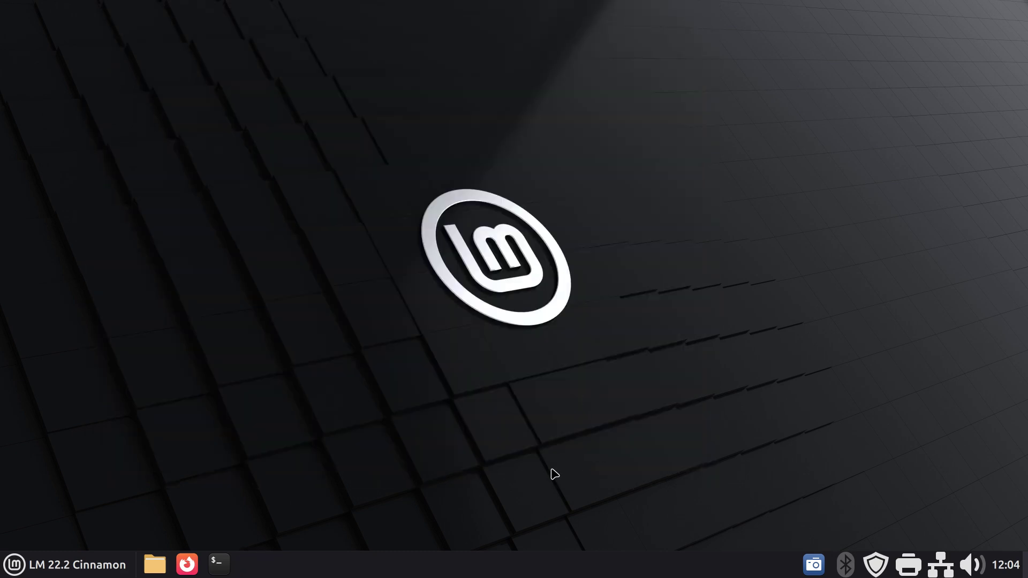